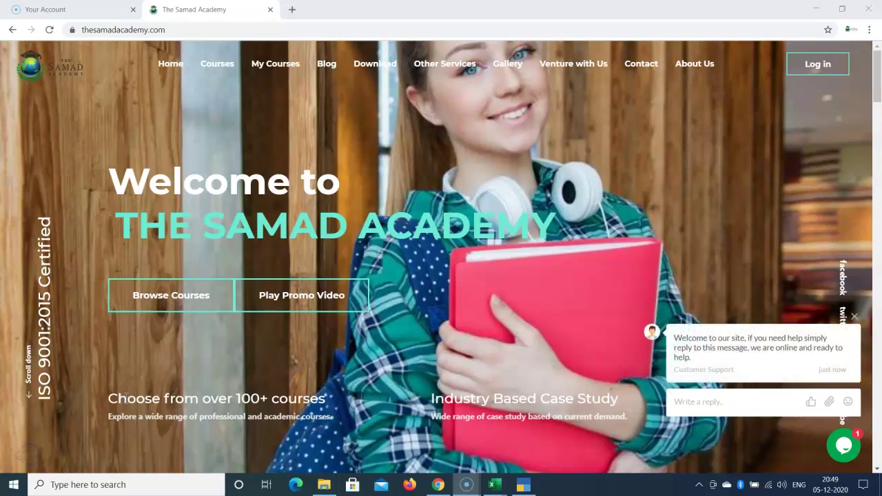
Step: Switch to the GST_Prime_Working File workbook in Excel and review the listed ledgers, focusing on the sales and purchase names
click(495, 488)
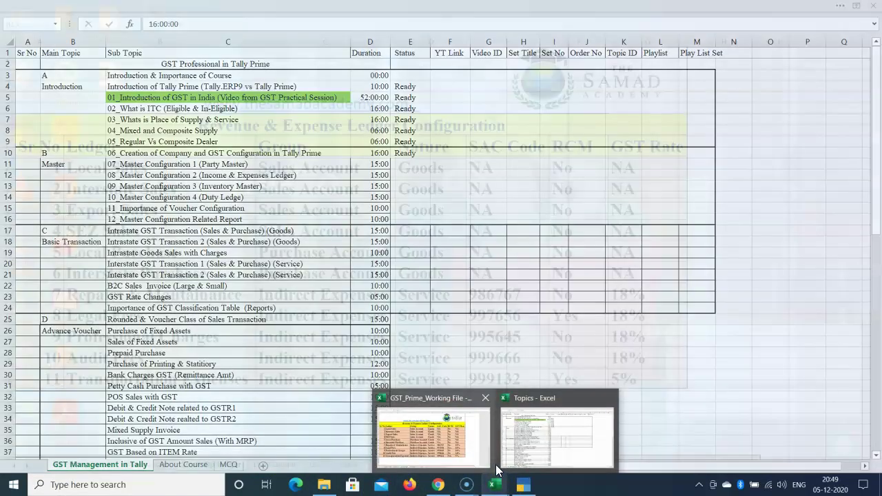
click(464, 448)
drag(137, 170, 137, 365)
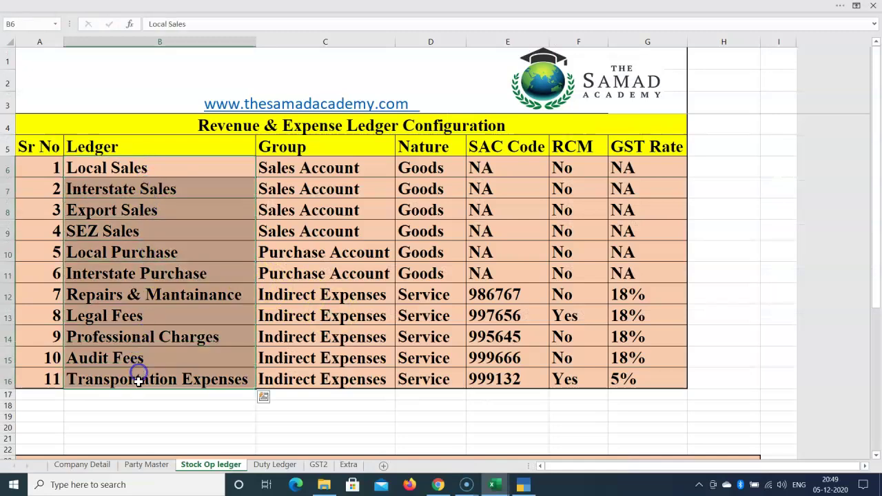
drag(55, 165, 177, 165)
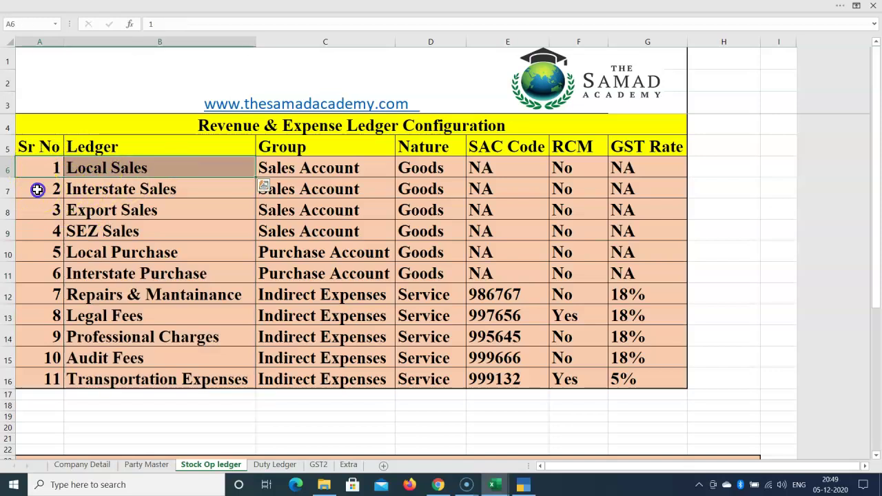
drag(34, 191, 124, 196)
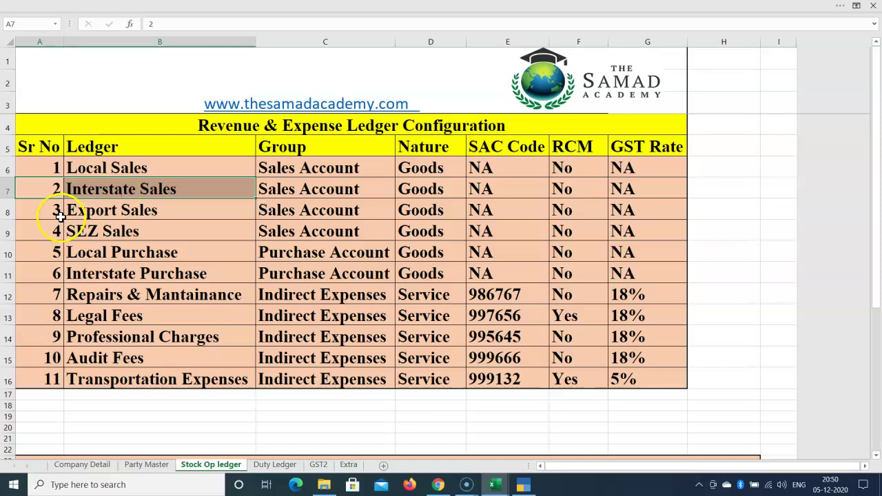
drag(59, 210, 130, 208)
drag(45, 239, 126, 227)
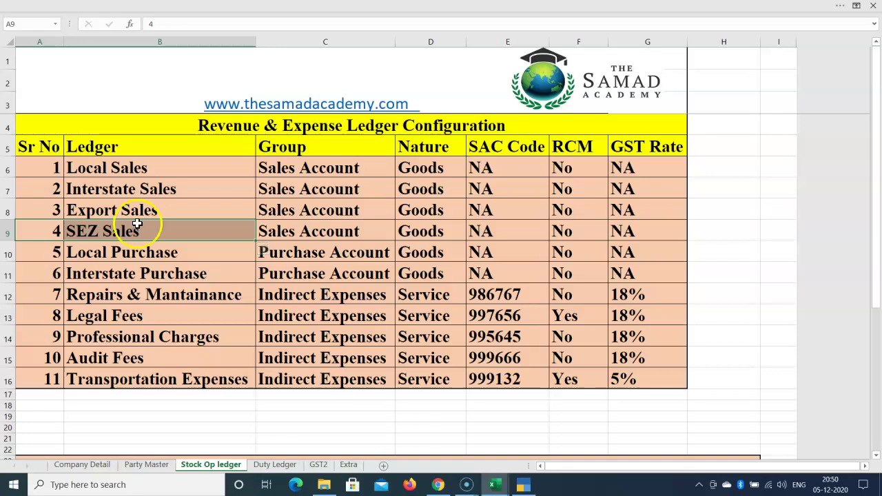
drag(159, 167, 170, 229)
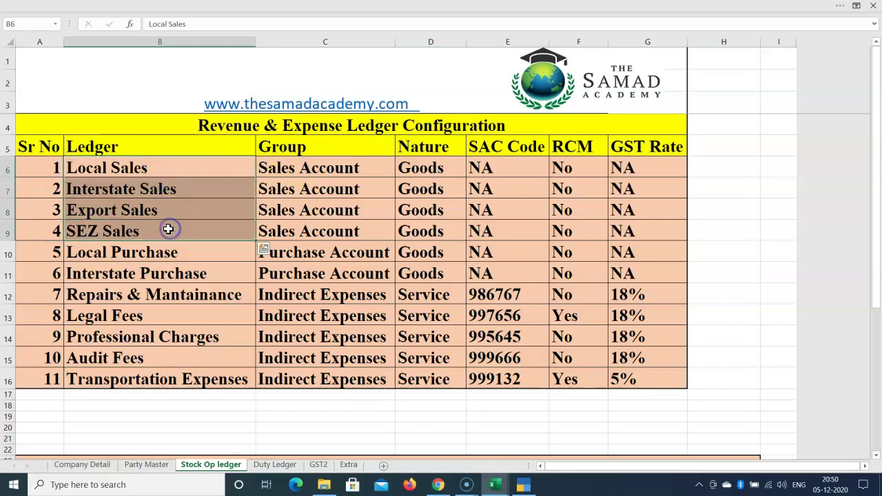
click(159, 255)
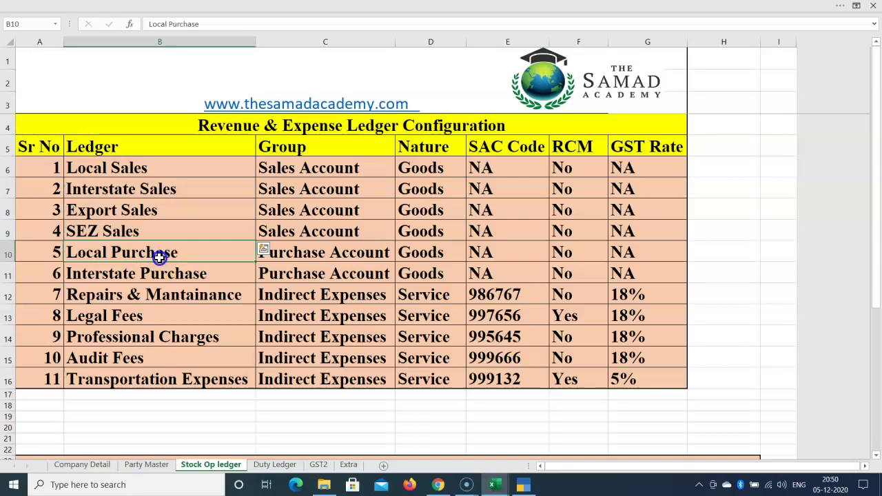
click(154, 276)
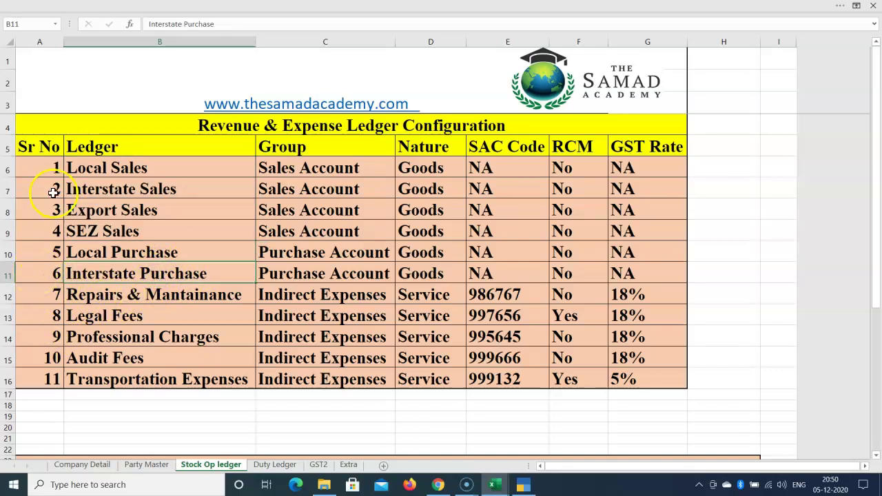
Step: Examine the group, nature, SAC code and RCM entries for the six sales and purchase ledgers
drag(108, 171, 114, 271)
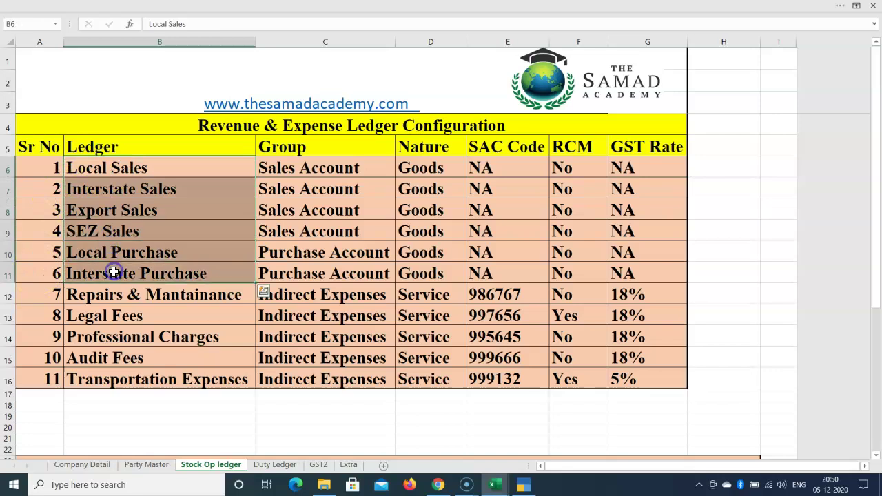
drag(34, 172, 81, 271)
drag(270, 160, 296, 274)
drag(434, 167, 428, 273)
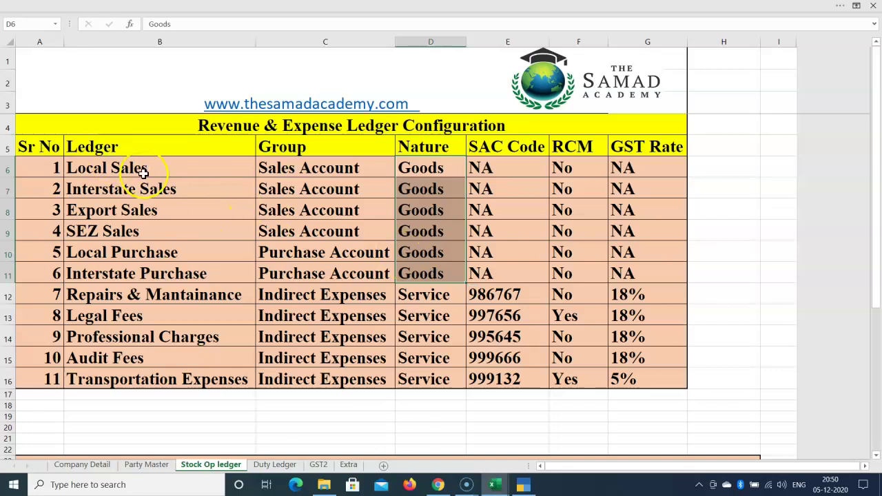
drag(147, 169, 158, 273)
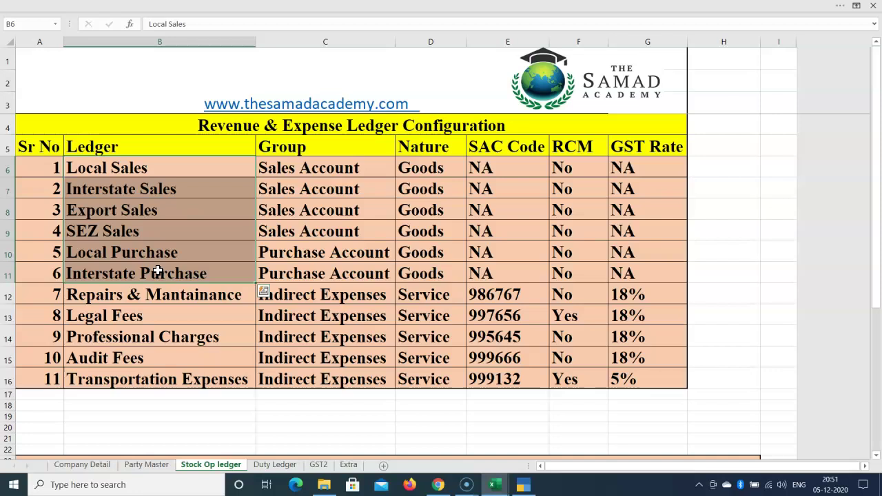
drag(503, 166, 500, 266)
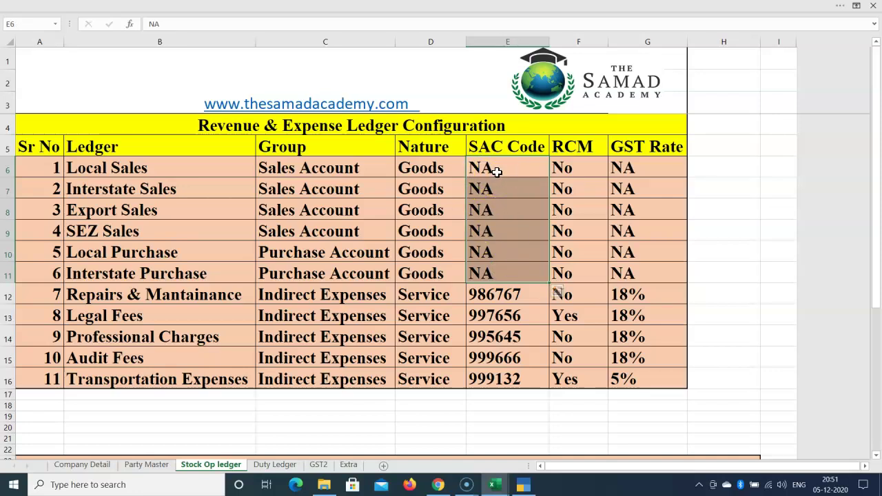
drag(570, 165, 574, 275)
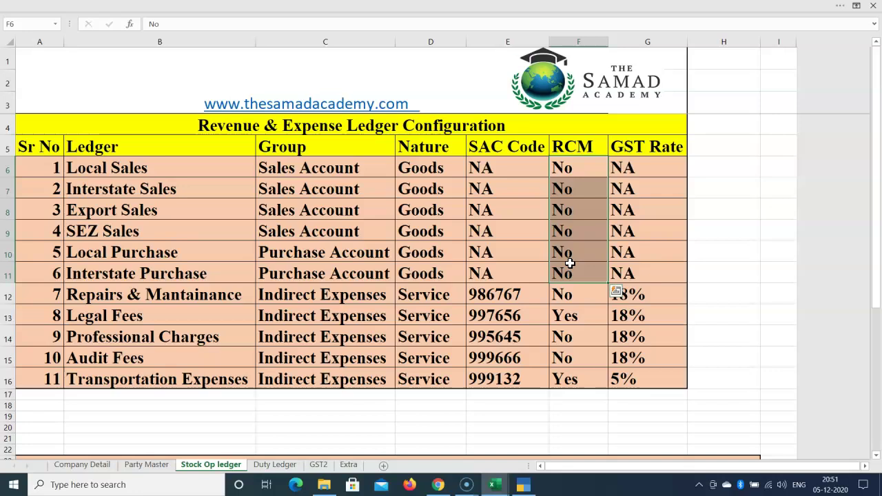
drag(34, 165, 655, 278)
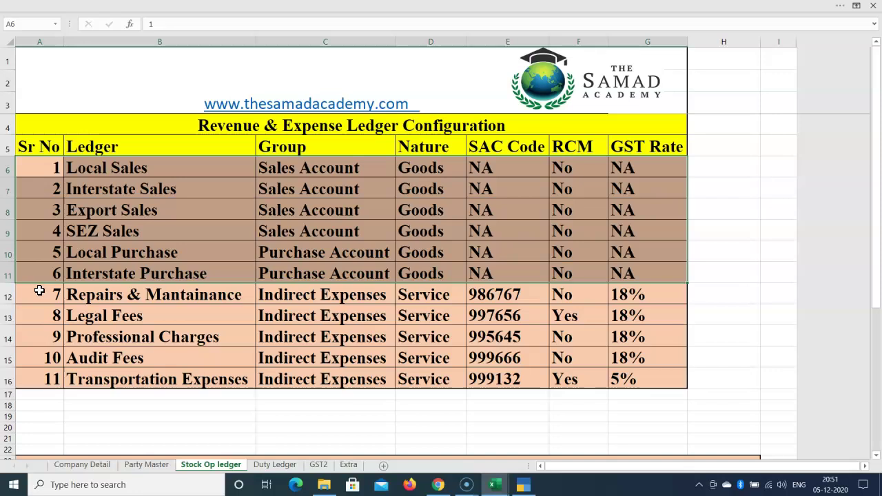
Step: Examine the indirect expense ledgers, including the RCM entry for Legal Fees, and look over the goods ledger rows again
click(8, 294)
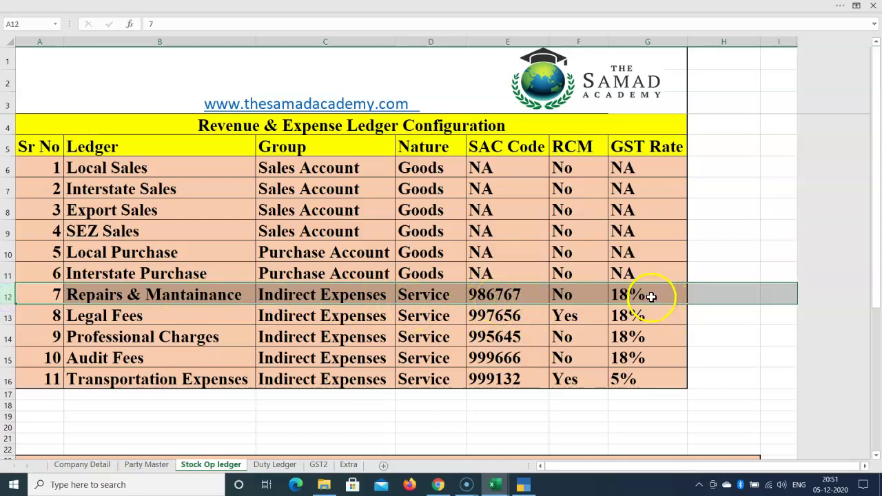
click(141, 314)
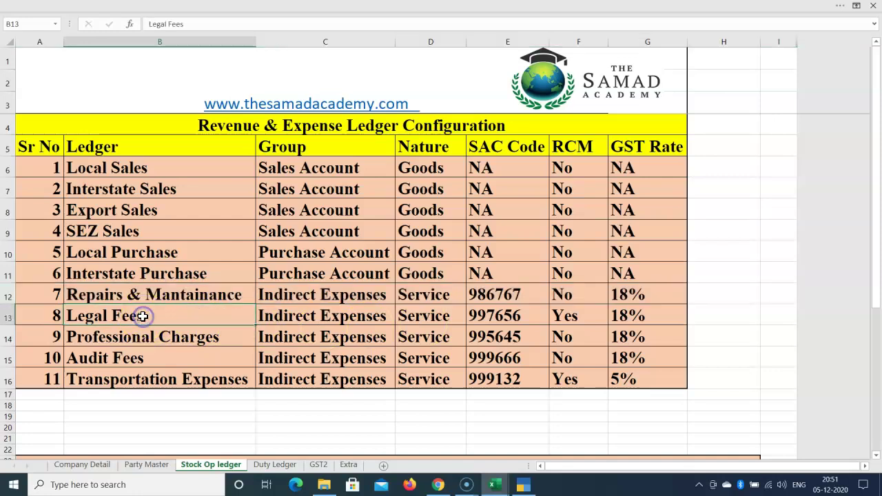
click(128, 336)
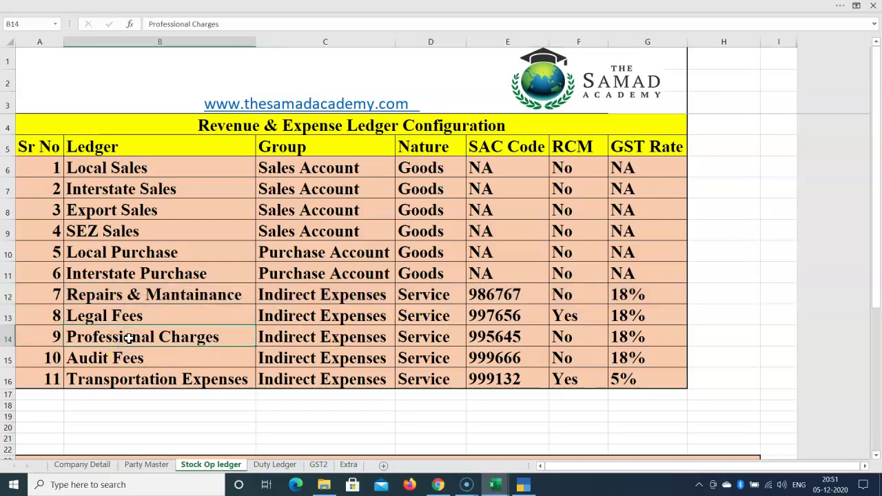
click(131, 359)
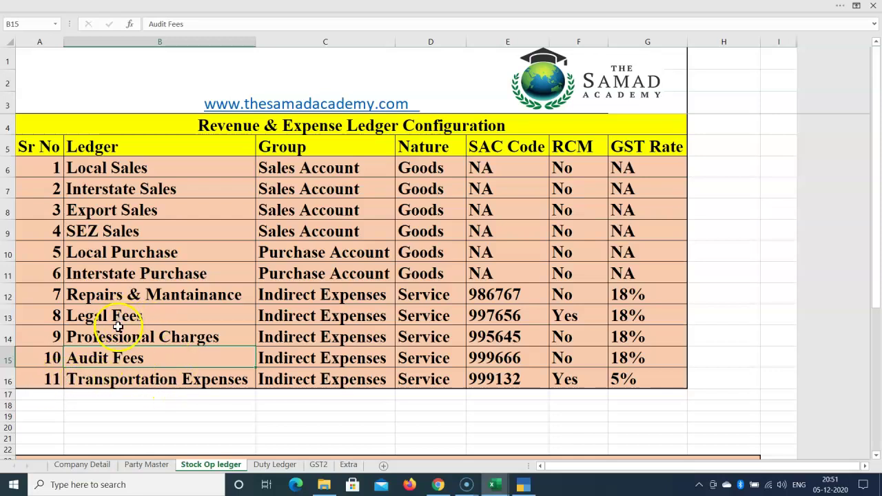
click(153, 318)
click(580, 316)
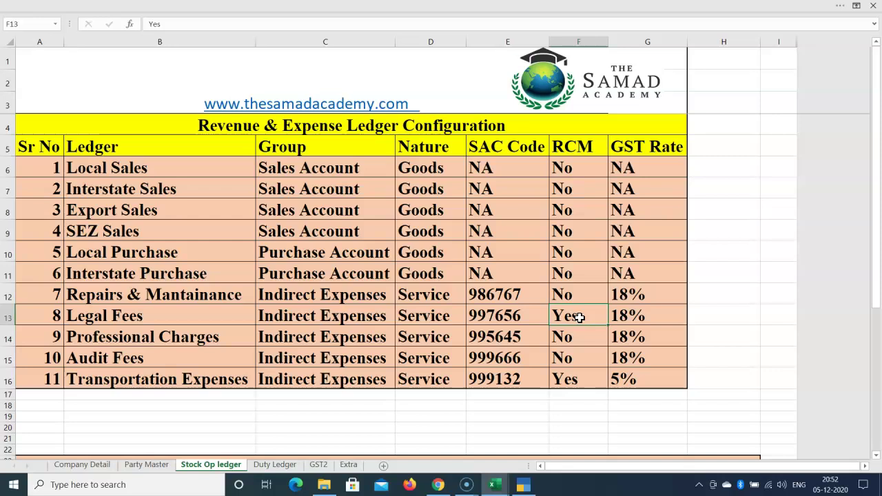
click(97, 175)
drag(97, 175, 628, 275)
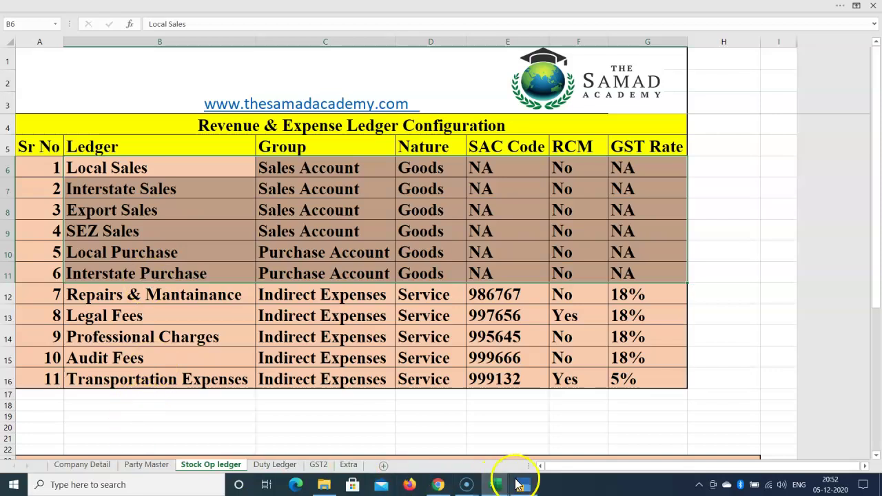
Step: Switch to TallyPrime and start creating a ledger named Local Sales Account, with no alias
click(521, 484)
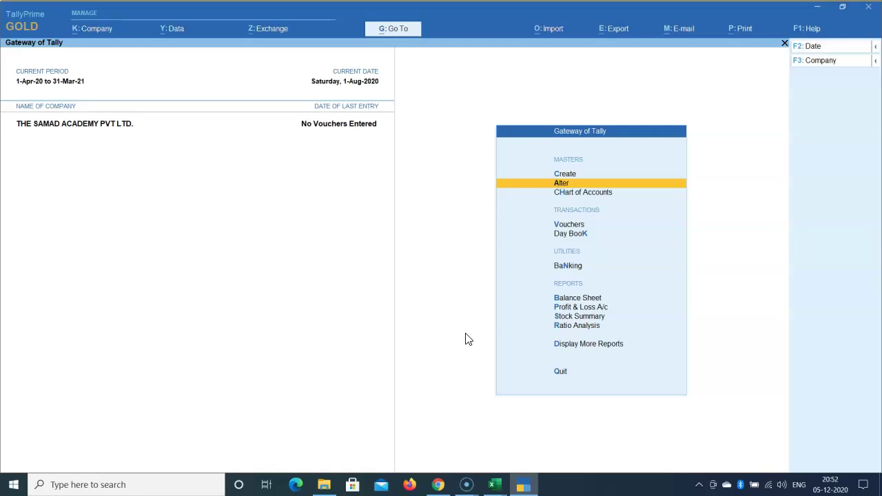
click(559, 175)
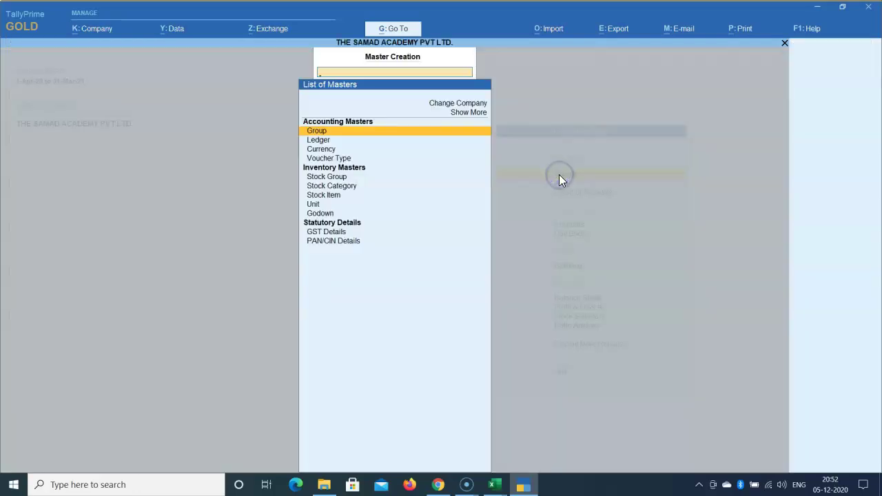
click(322, 140)
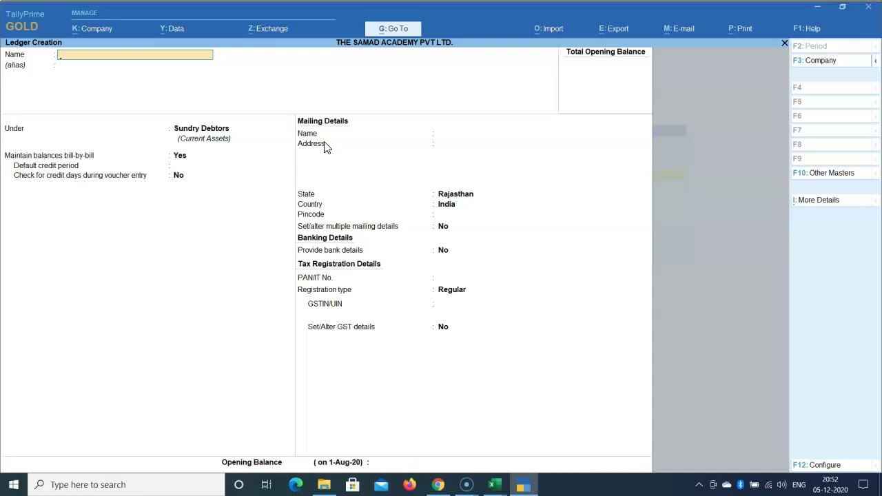
text(Local Sales Account)
key(Return)
key(Return)
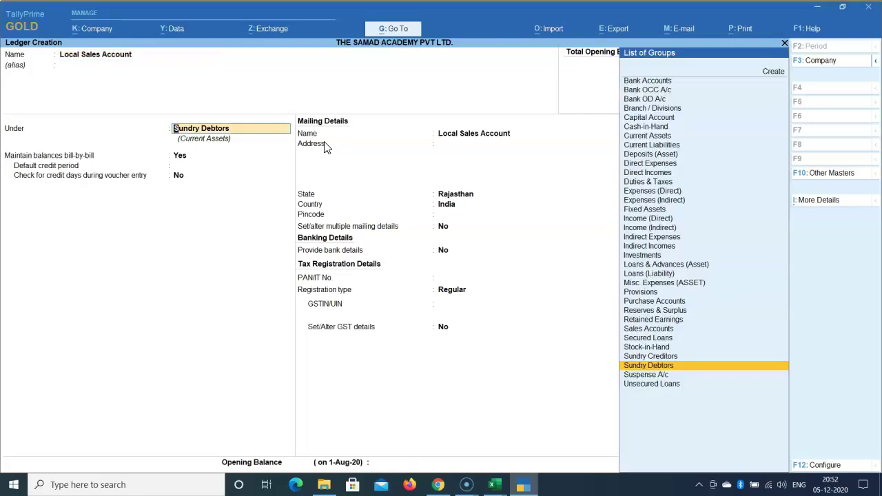
Step: Place the new ledger under the Sales Accounts group and set its type of ledger to Not Applicable
text(Sal)
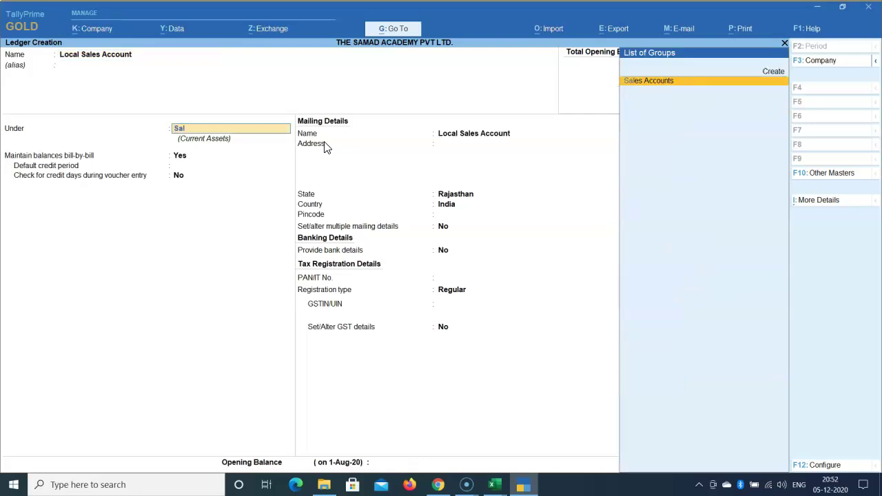
key(Return)
key(BackSpace)
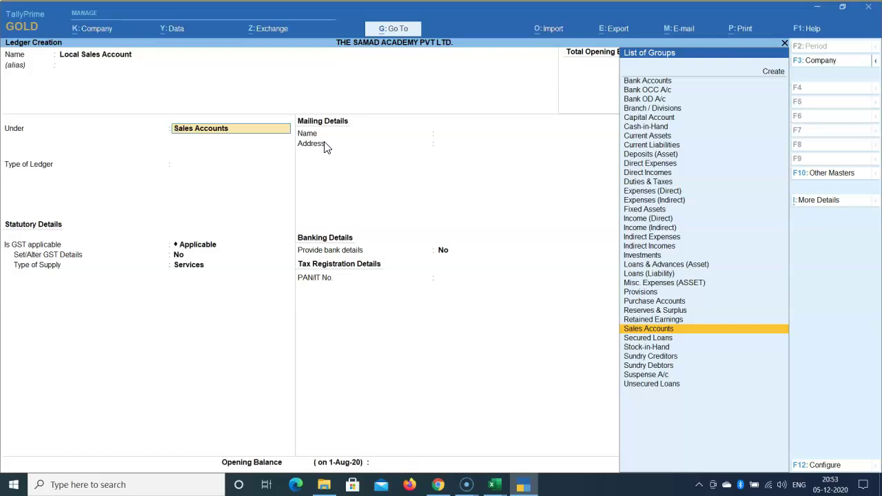
key(Return)
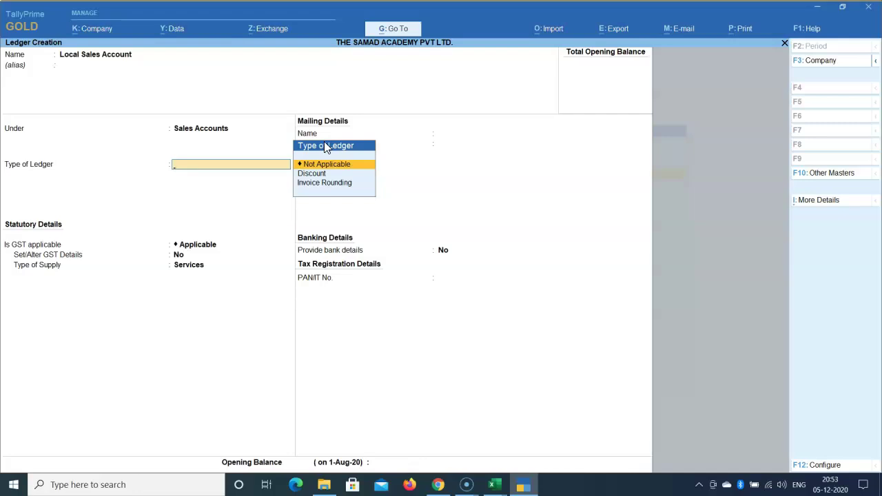
key(Return)
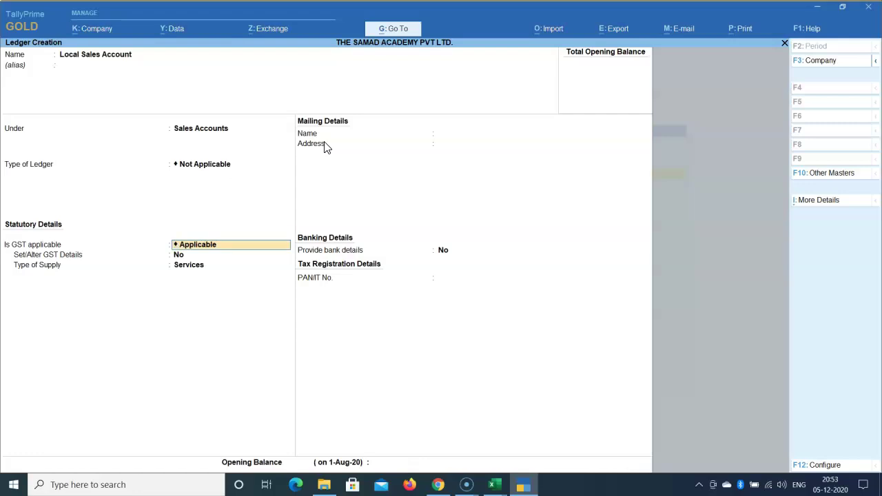
Step: Accept GST as Applicable and set Set/Alter GST Details to Yes to open the ledger's GST details
key(Return)
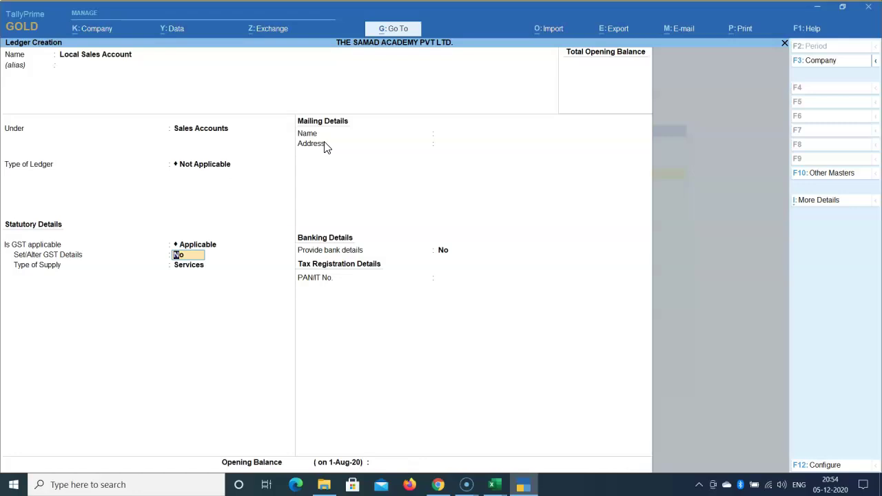
text(y)
key(Return)
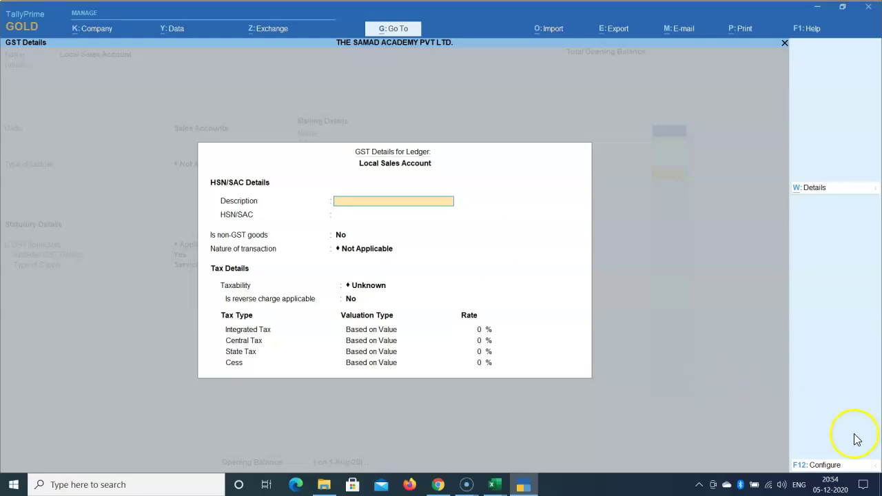
Step: Review the GST details configuration for HSN/SAC details, type of goods, reverse charge, valuation type and GST tax types
click(821, 466)
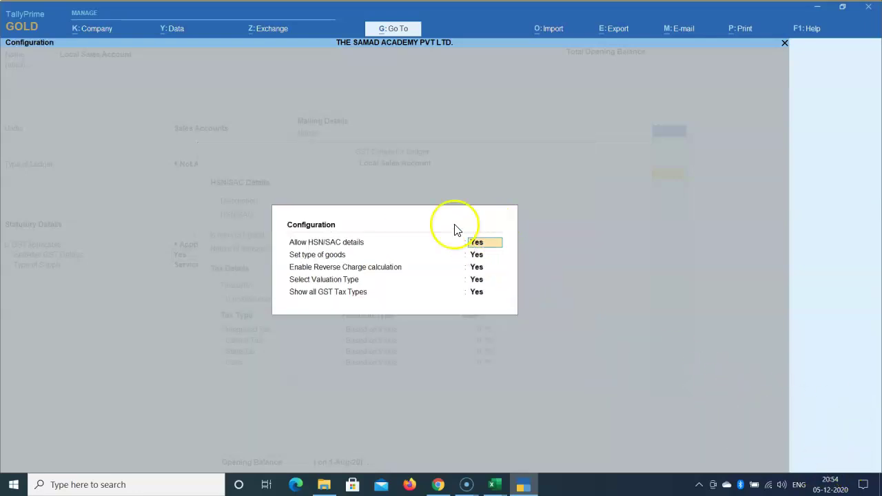
key(Return)
key(Return)
key(Return)
key(Return)
key(Return)
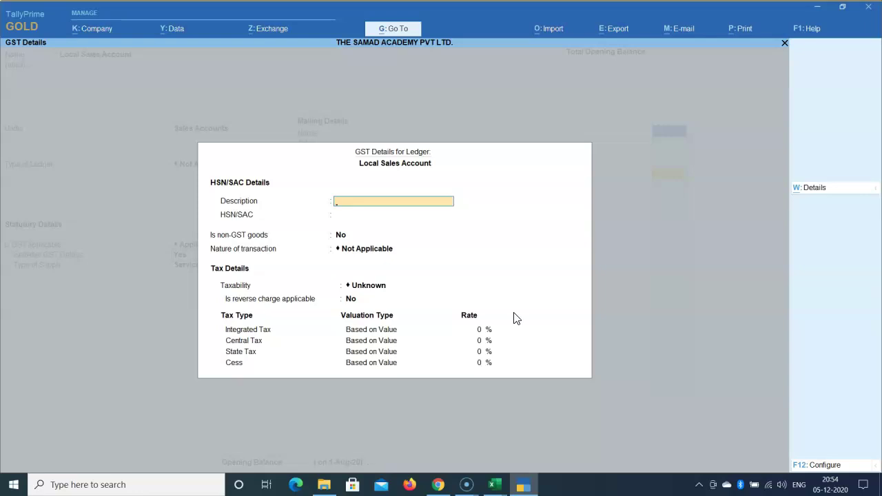
Step: Switch back to the GST_Prime_Working File workbook in Excel and check the nature of the sales and purchase ledgers
click(493, 485)
click(444, 436)
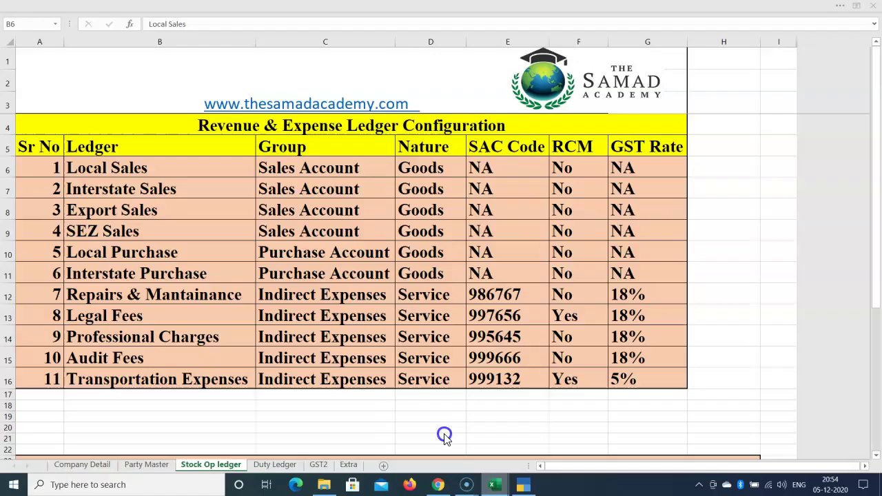
click(425, 169)
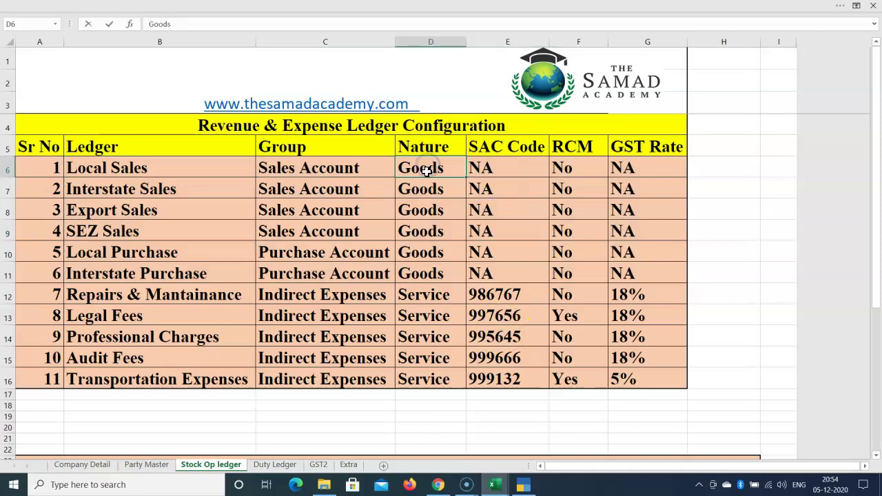
click(374, 228)
drag(421, 169, 418, 276)
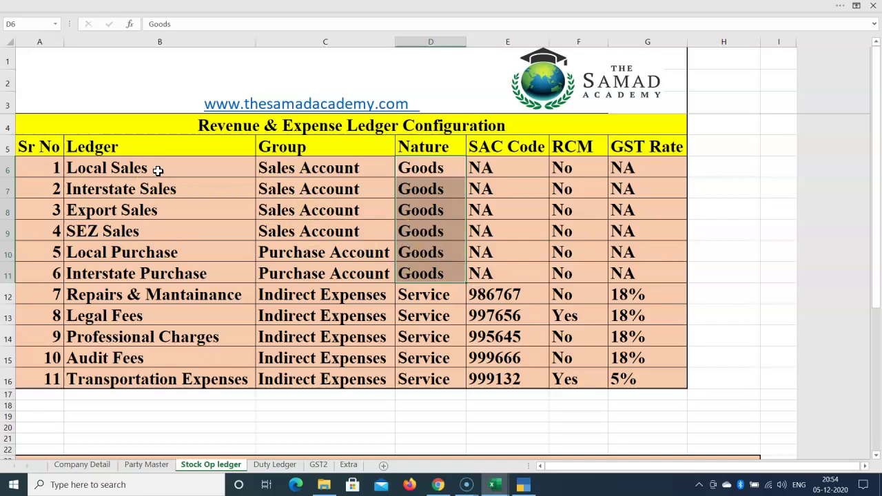
Step: Switch back to TallyPrime, leave the GST details, and set Set/Alter GST Details to No and the type of supply to Goods
click(522, 488)
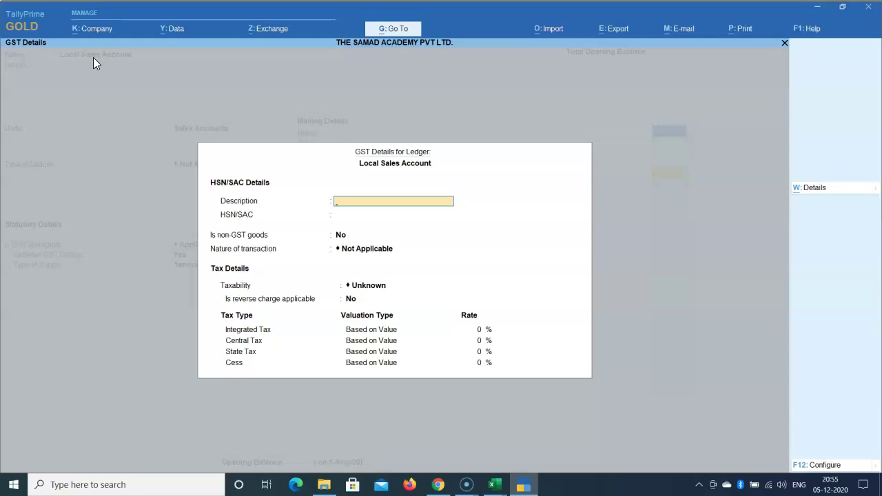
key(Escape)
key(y)
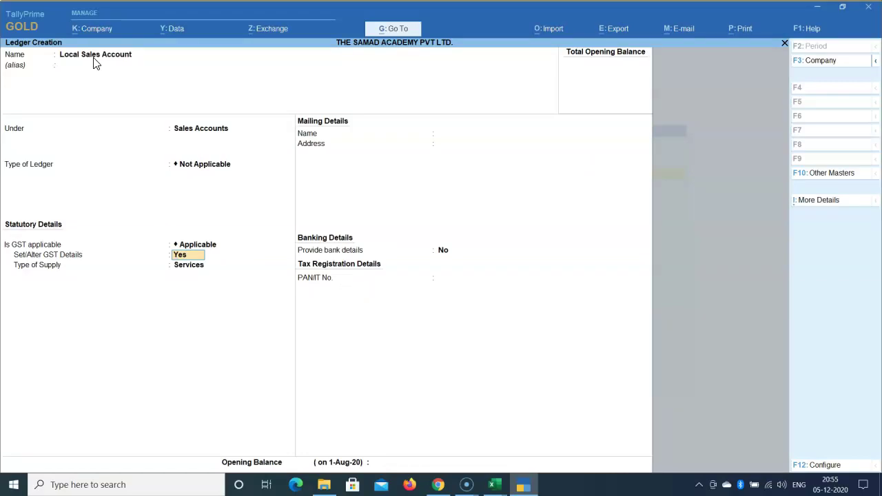
key(n)
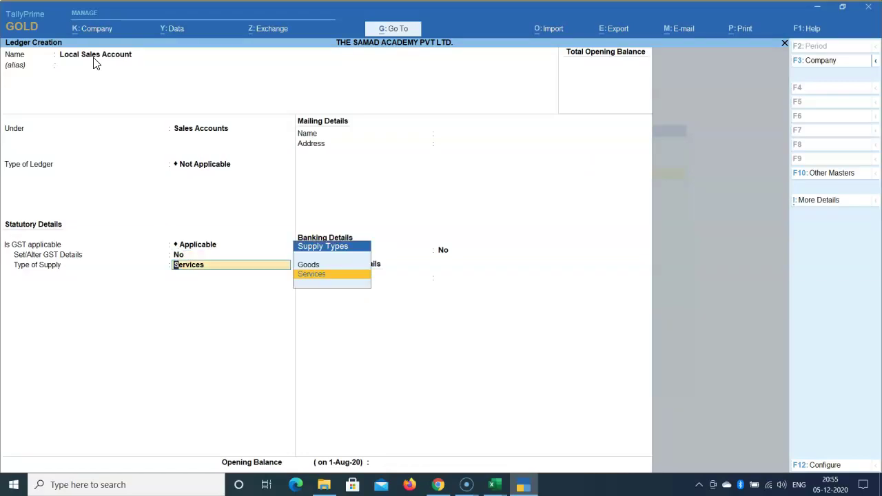
key(Up)
key(Return)
Step: Reopen the GST details of Local Sales Account and review the nature of transaction and taxability options without saving
key(BackSpace)
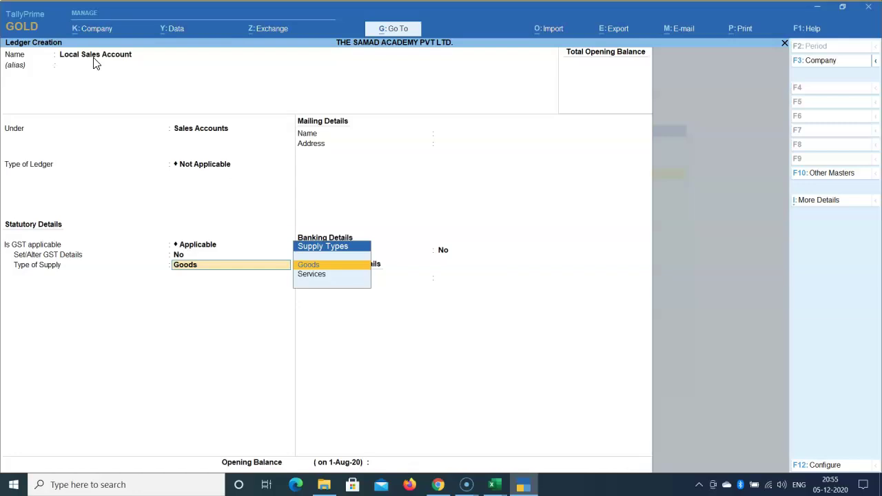
key(shift+Tab)
key(y)
key(Return)
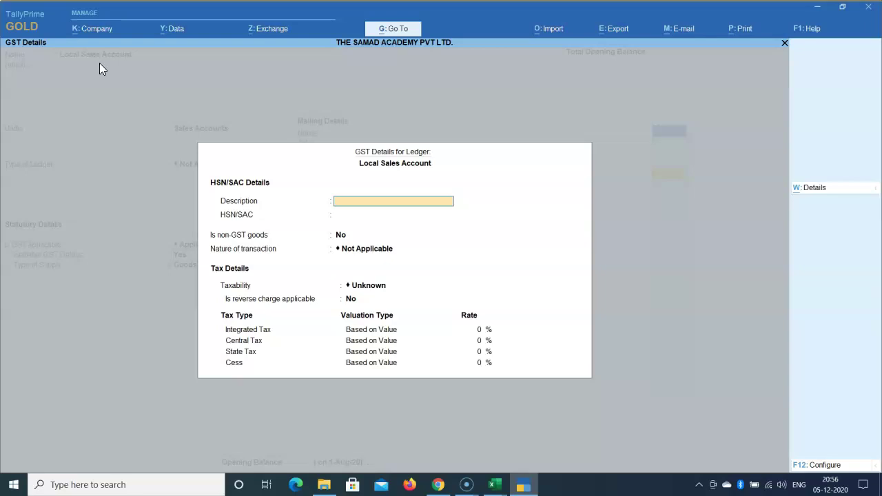
key(Return)
key(Return)
key(Return)
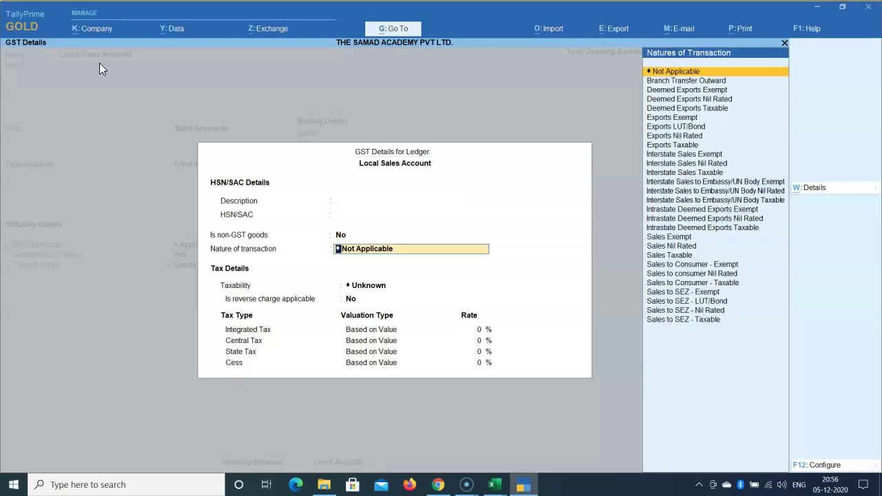
key(Return)
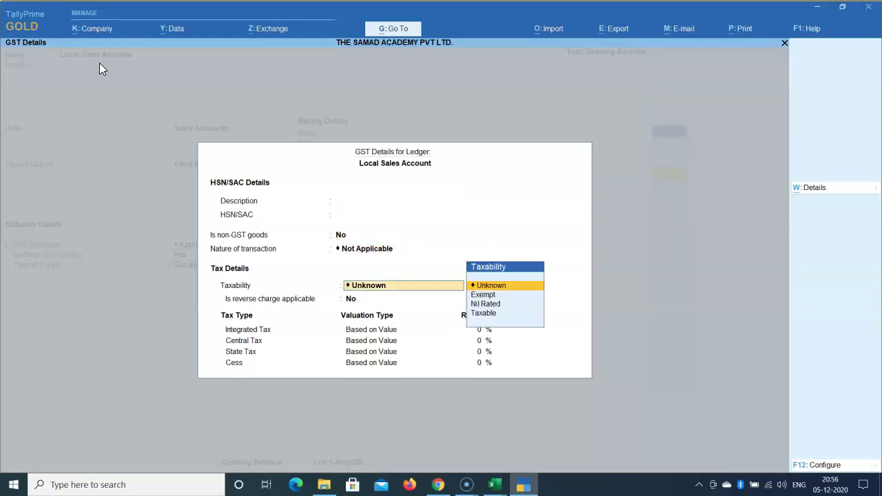
key(BackSpace)
key(Escape)
key(y)
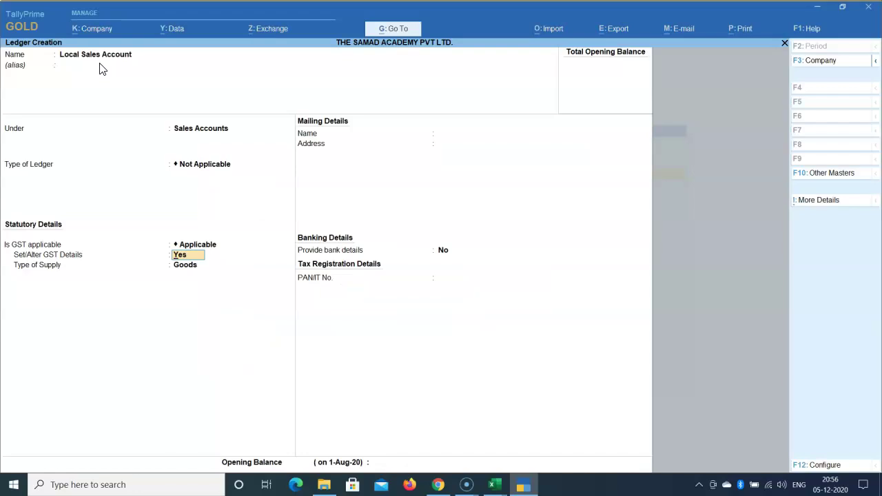
Step: Set Set/Alter GST Details to No, leave bank details at No, and save the Local Sales Account ledger
key(n)
key(Return)
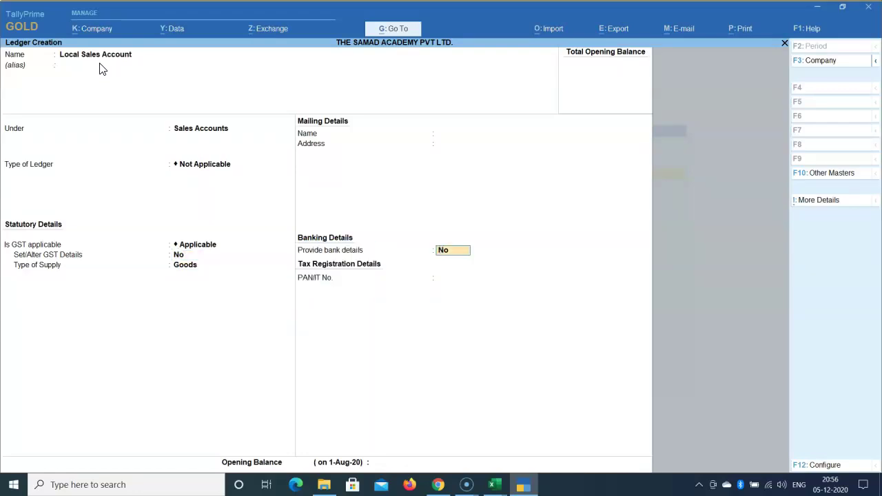
key(Return)
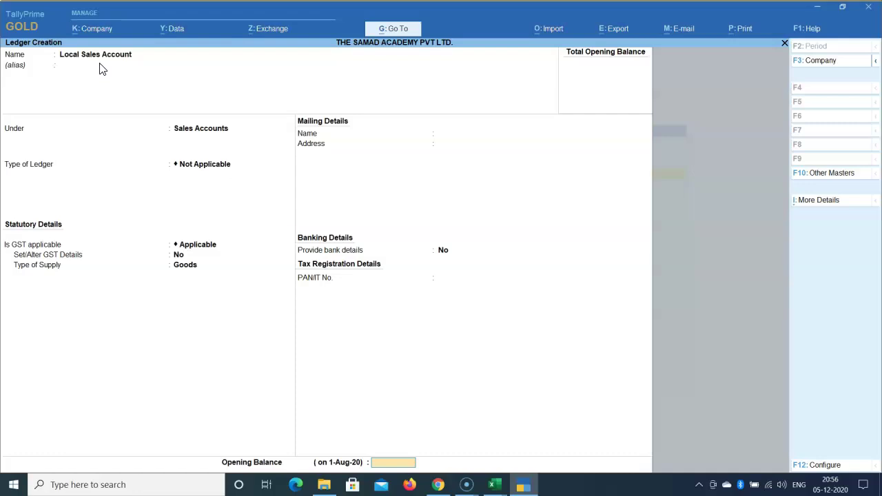
key(Return)
text(y)
Step: Name the new ledger Local Purchase and place it under the Purchase Accounts group
text(Loca)
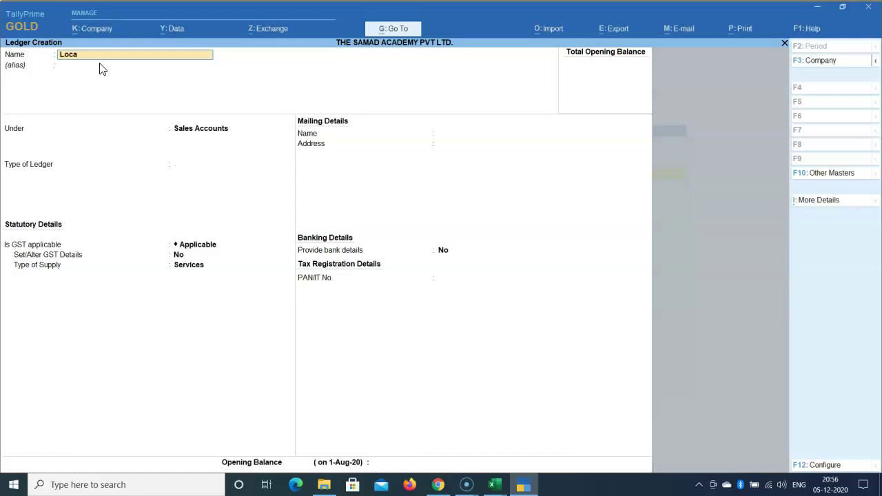
text(l Purchase)
key(Return)
key(Return)
text(pur)
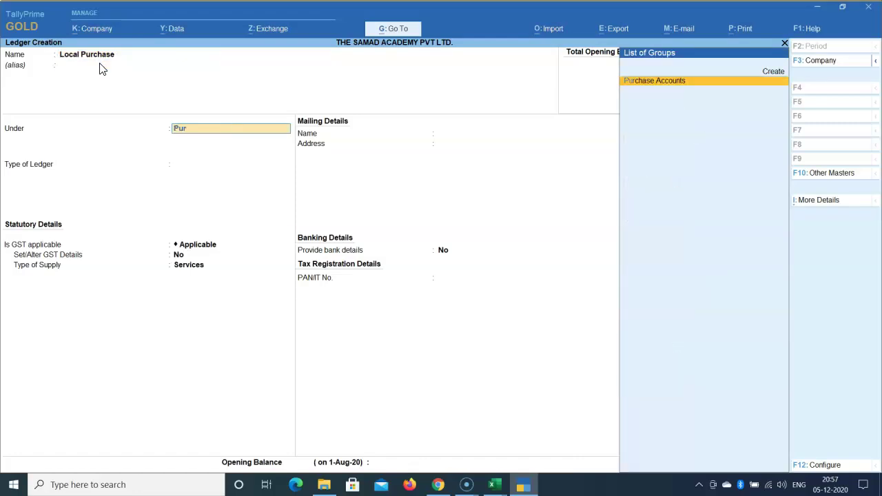
key(Return)
Step: Keep Local Purchase GST-applicable without GST details, set its type of supply to Goods, and save the ledger
key(Return)
key(Return)
key(Return)
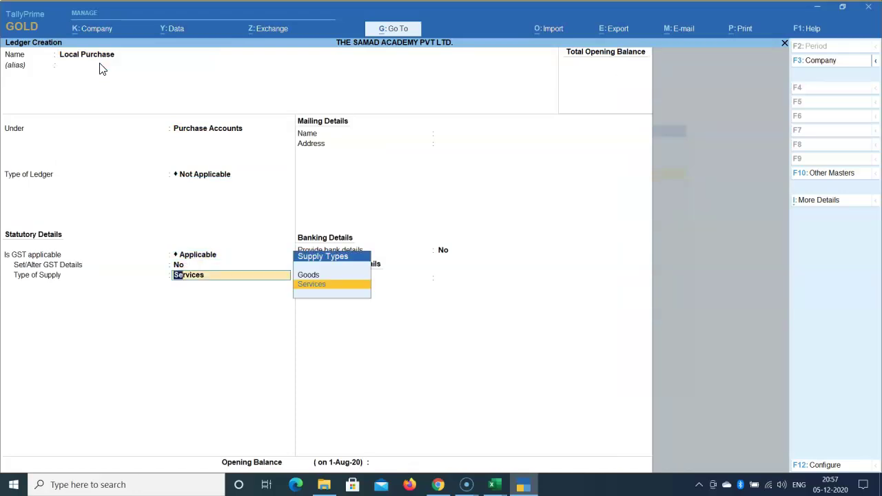
key(Up)
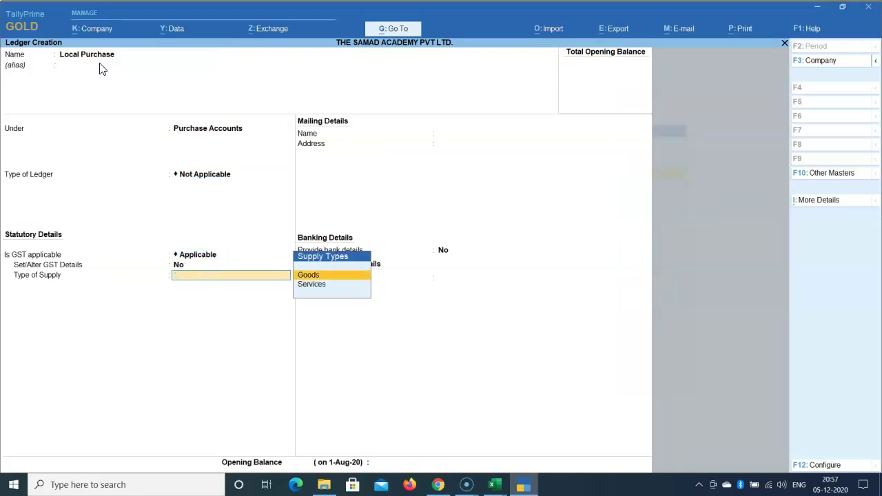
key(Return)
key(Return)
key(Return)
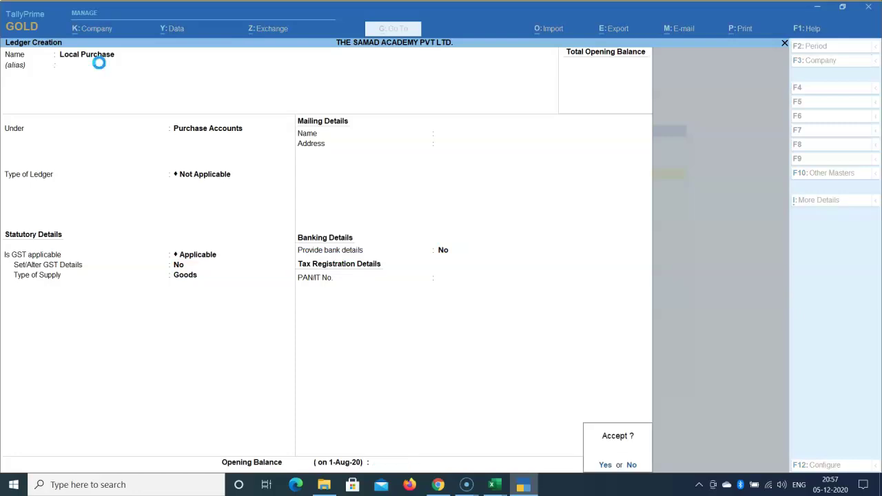
key(Return)
Step: Name the next ledger EXPORT SALES and place it under the Sales Accounts group
text(EXPORT SALES)
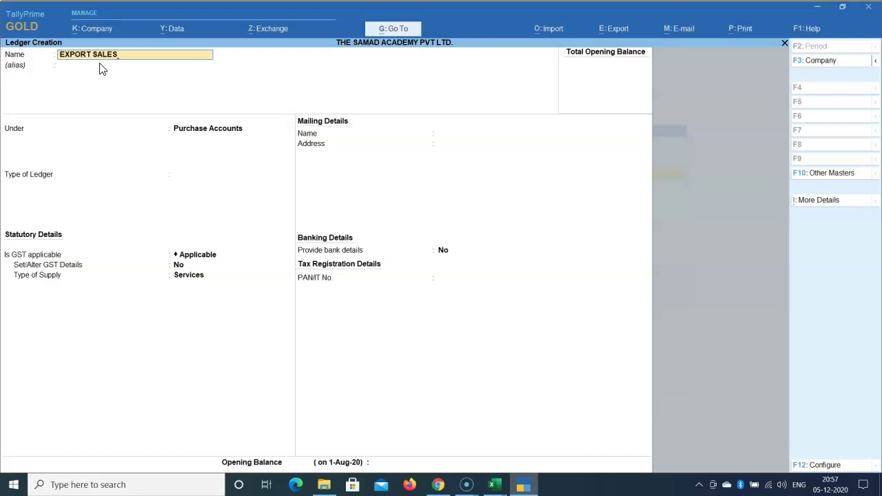
key(Return)
text(sal)
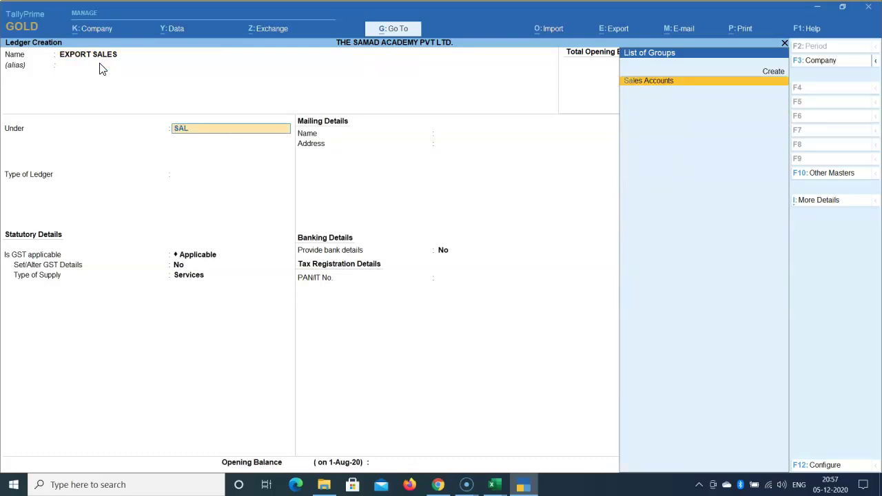
key(Return)
Step: Keep EXPORT SALES GST-applicable without GST details, set its type of supply to Goods, and save the ledger
key(Return)
key(Return)
key(Return)
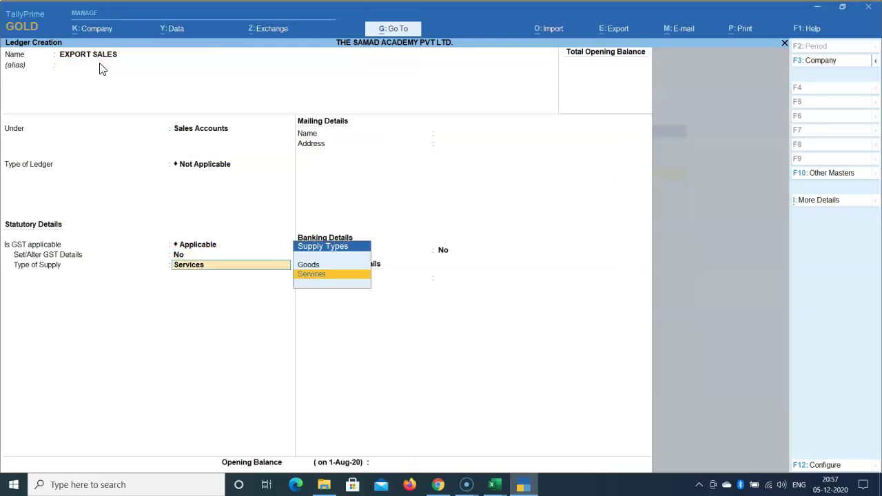
key(Up)
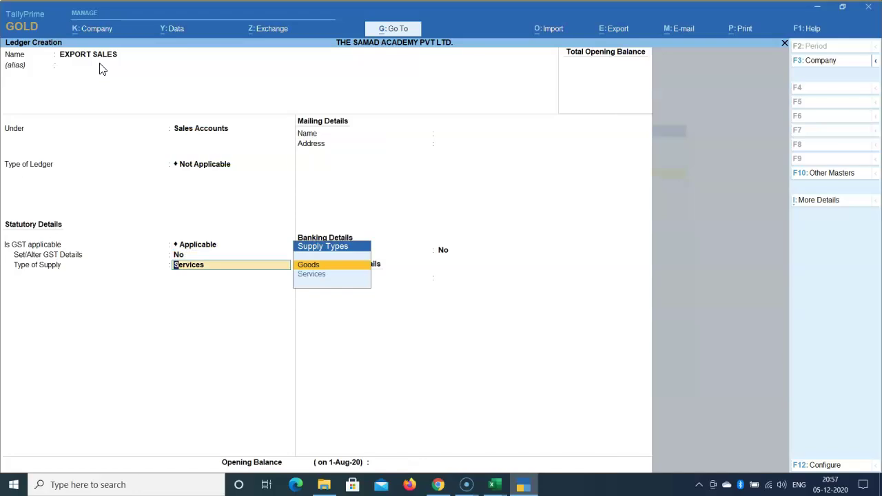
key(Return)
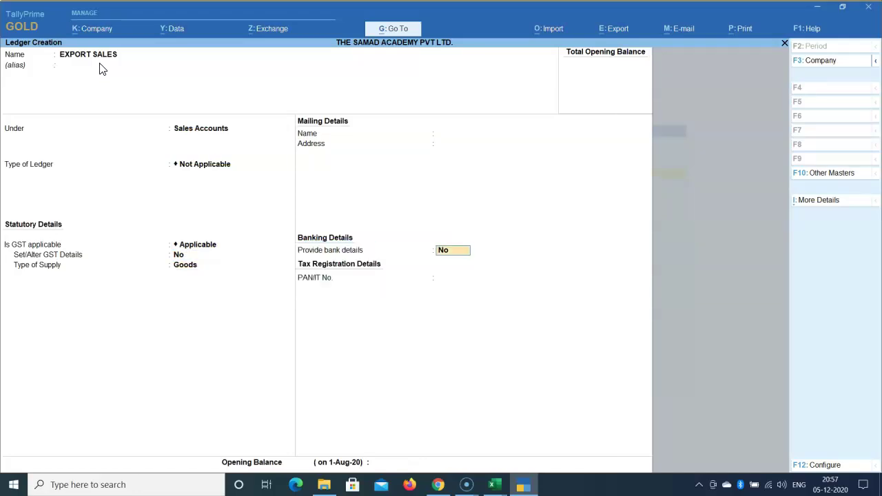
key(Return)
key(Return)
key(Return)
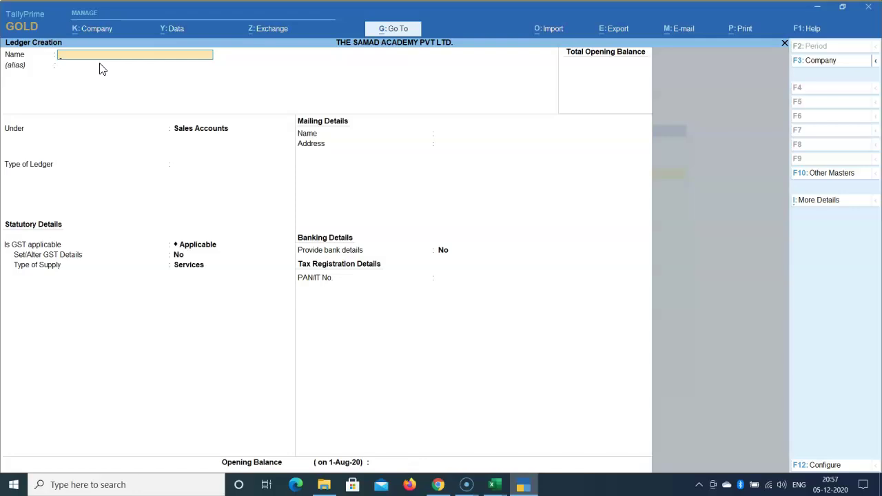
Step: Switch to the Excel ledger list and check the goods ledgers and the Repairs & Mantainance row
click(494, 484)
click(466, 433)
drag(423, 171, 421, 284)
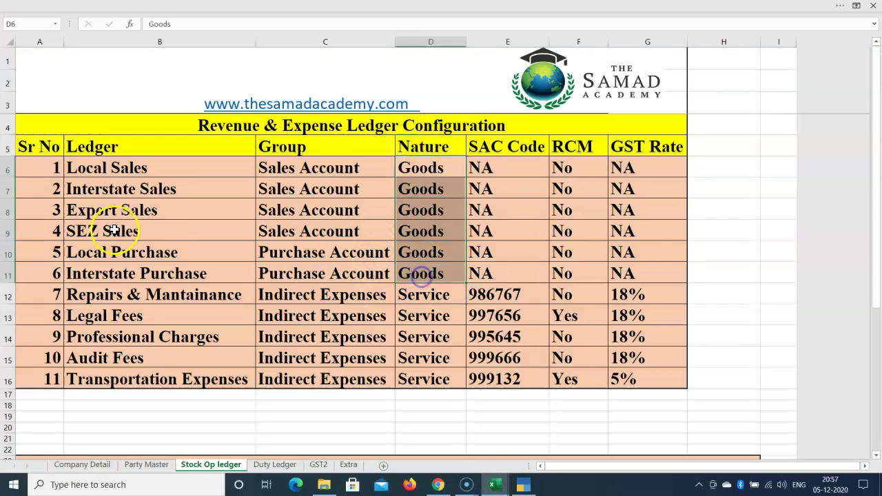
drag(31, 167, 642, 276)
drag(44, 291, 626, 294)
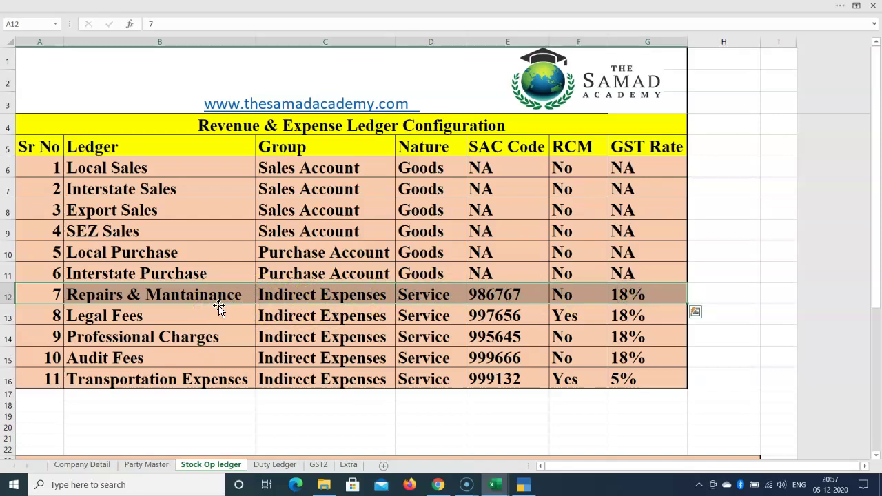
click(309, 292)
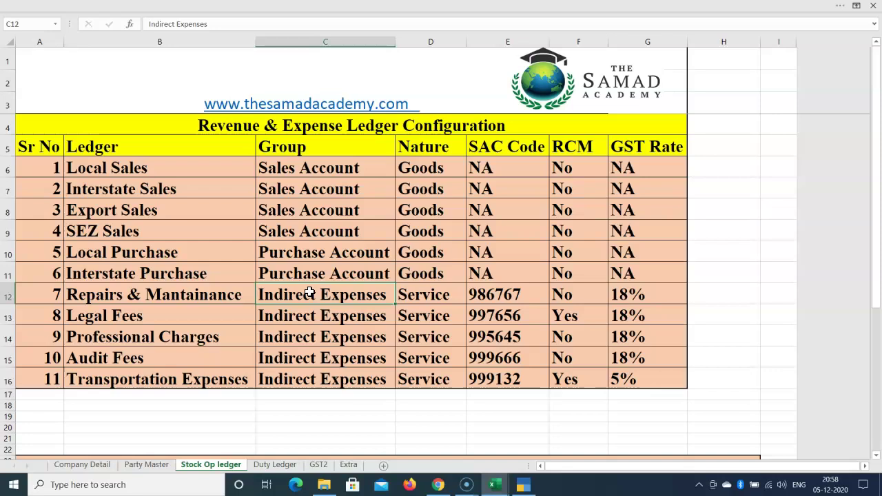
Step: Copy the name Repairs & Mantainance from the workbook and enter it as a new ledger's name in TallyPrime
click(234, 293)
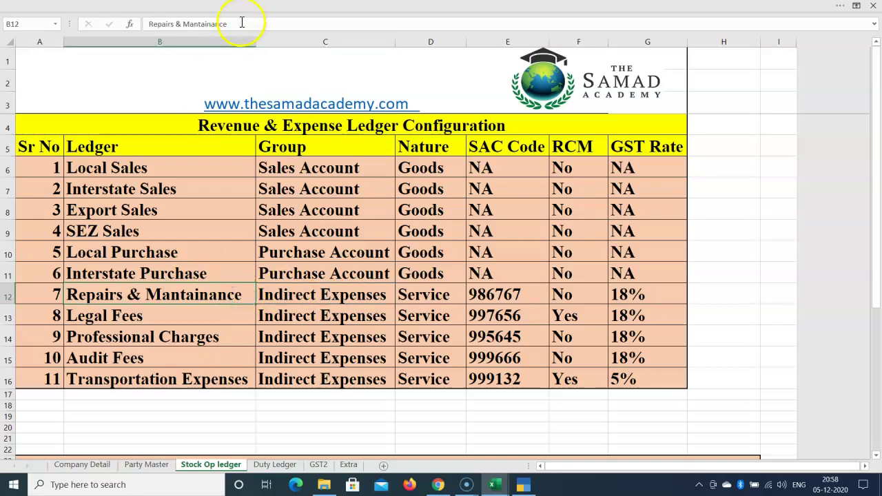
drag(239, 23, 95, 24)
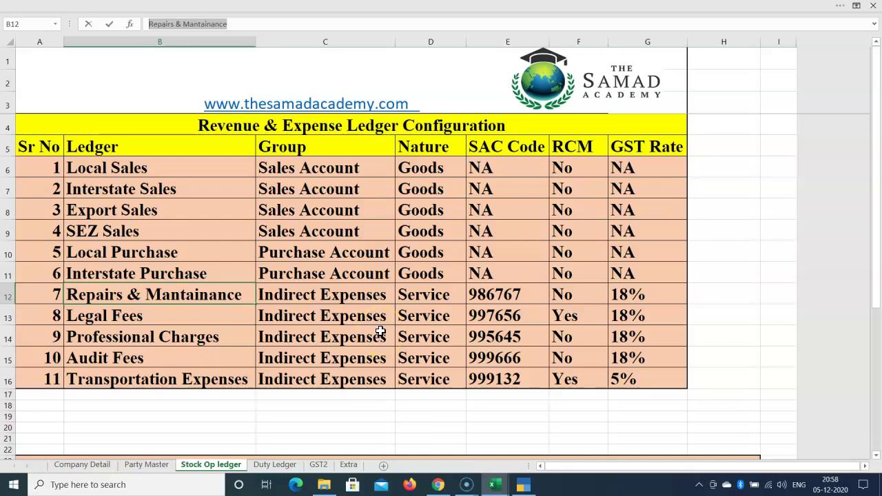
click(527, 483)
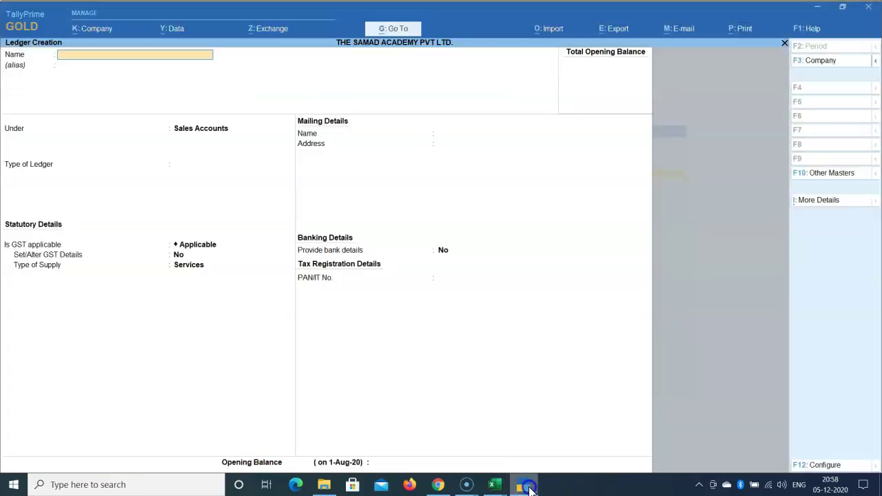
key(Escape)
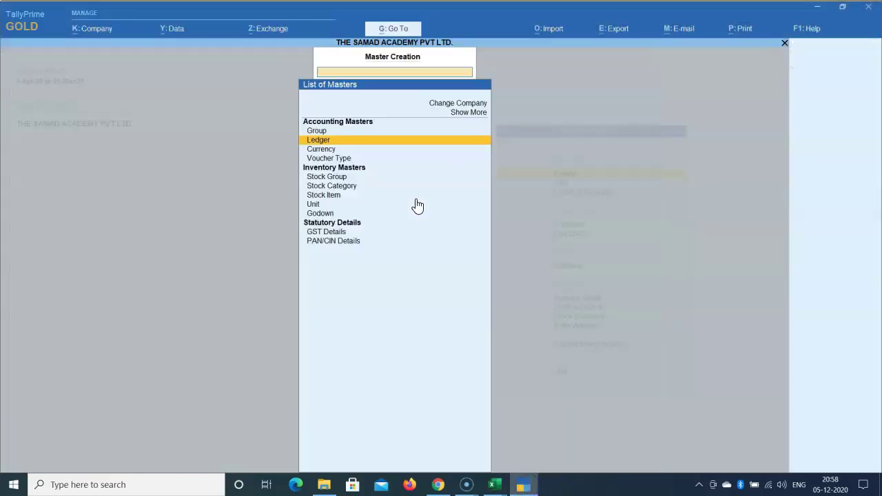
key(Return)
key(ctrl+alt+v)
key(Return)
key(Return)
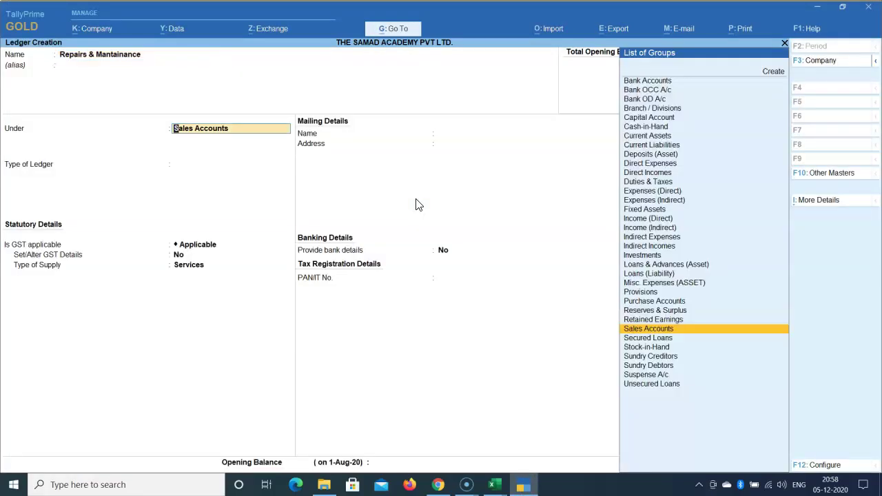
Step: Place the Repairs & Mantainance ledger under Indirect Incomes and set its type of ledger to Not Applicable
text(IN)
key(Down)
key(Down)
key(Down)
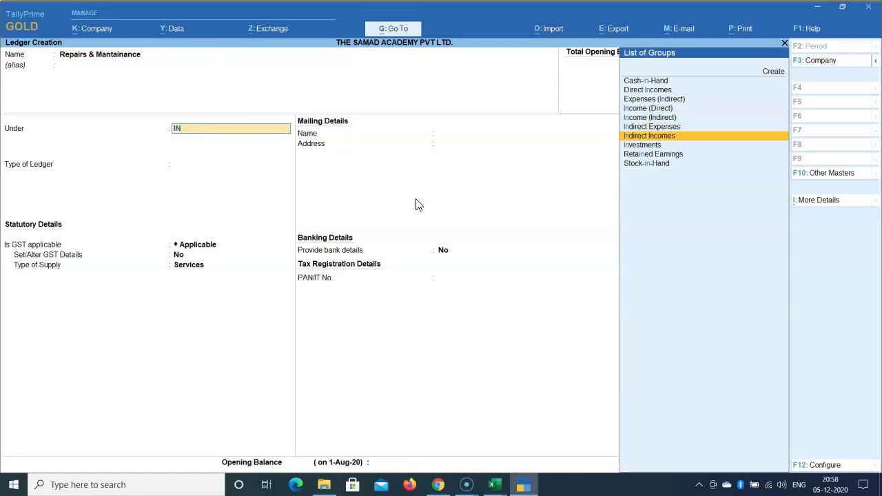
key(Return)
key(BackSpace)
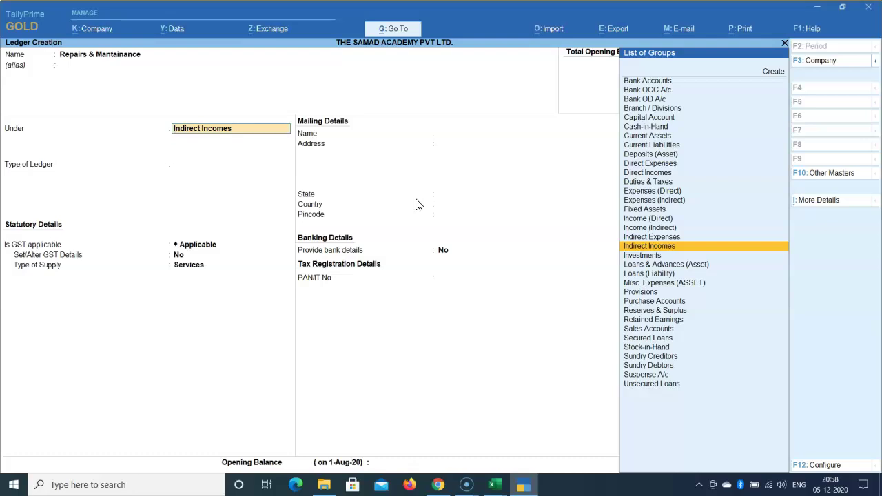
key(Return)
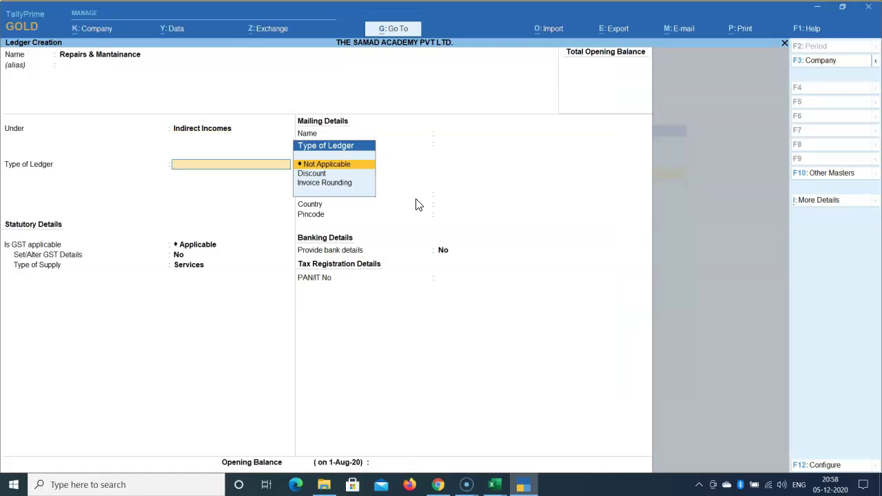
key(Return)
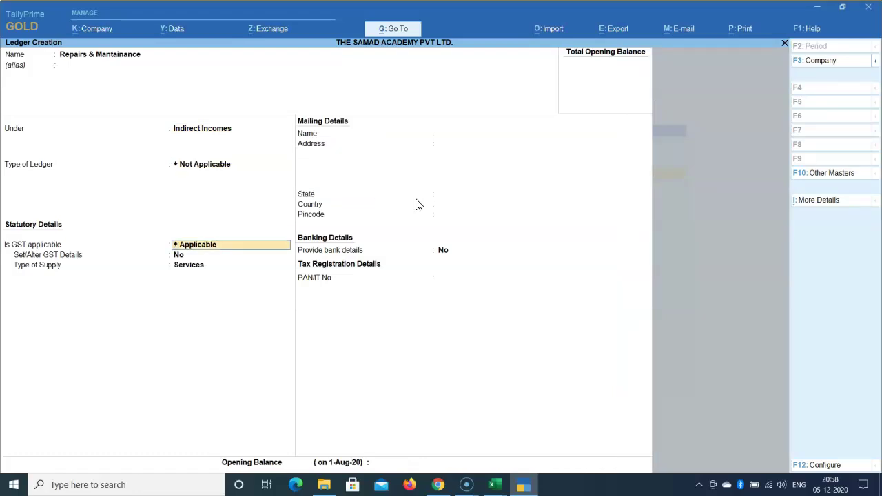
Step: Accept GST as Applicable for Repairs & Mantainance and set Set/Alter GST Details to Yes to open its GST details
key(Return)
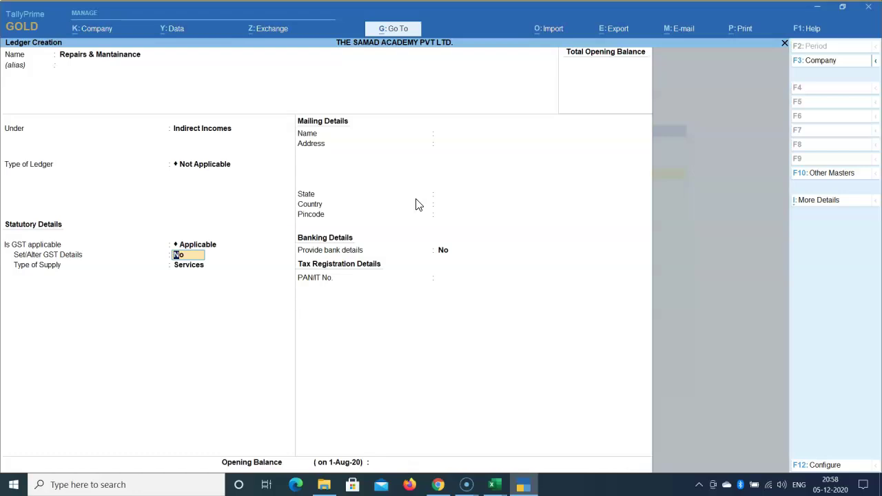
text(Y)
key(Return)
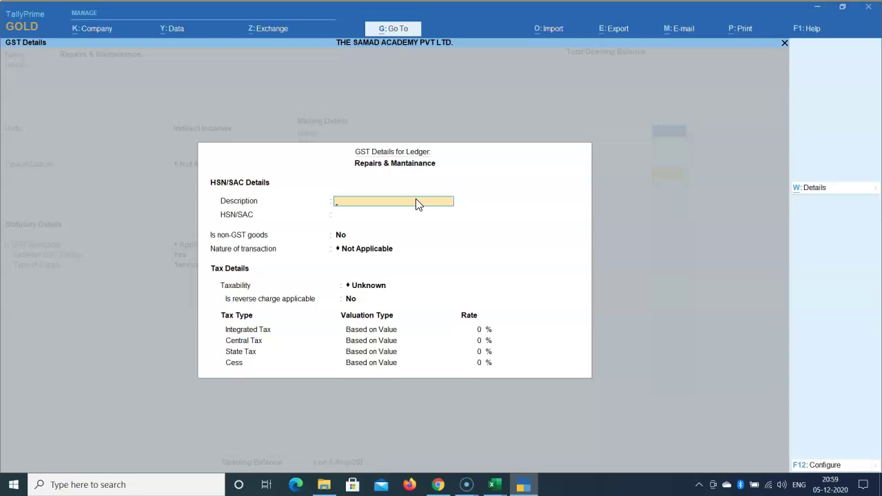
Step: Enter Service as the GST description for Repairs & Mantainance and fill its HSN/SAC with 986767 copied from the GST_Prime_Working File workbook in Excel
text(Service)
key(Return)
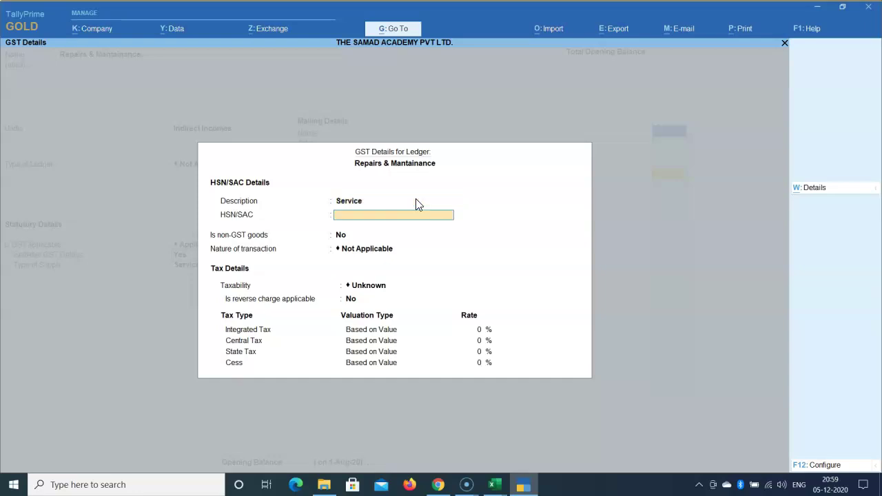
click(495, 482)
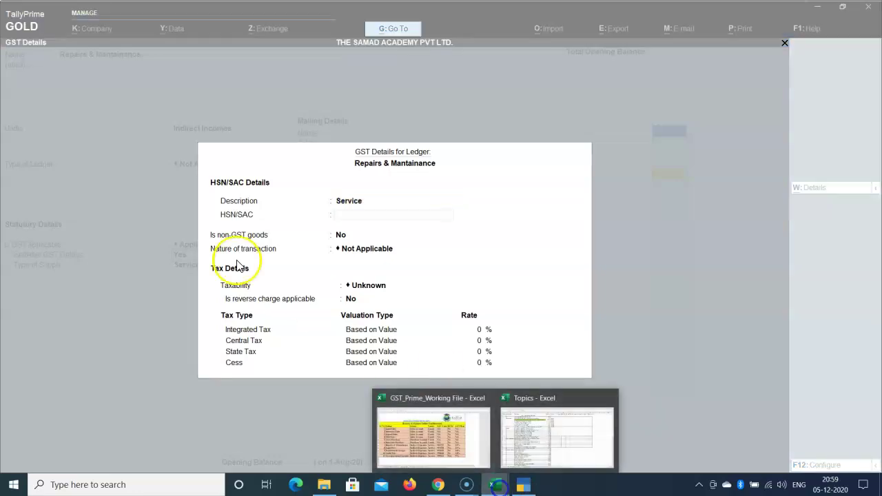
click(439, 412)
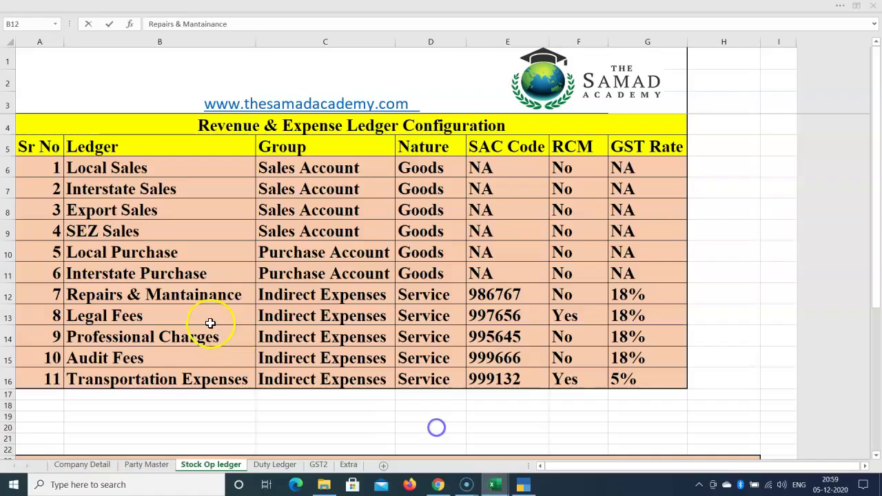
click(350, 291)
click(528, 293)
double_click(528, 293)
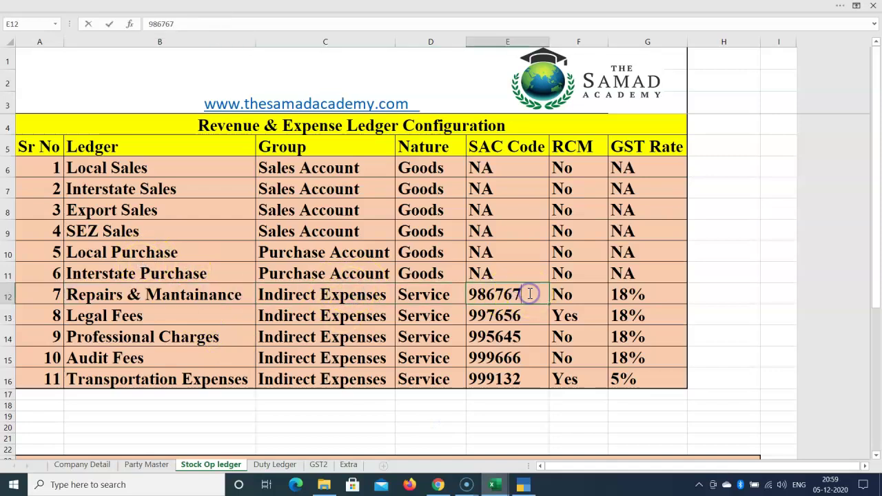
drag(527, 293, 441, 294)
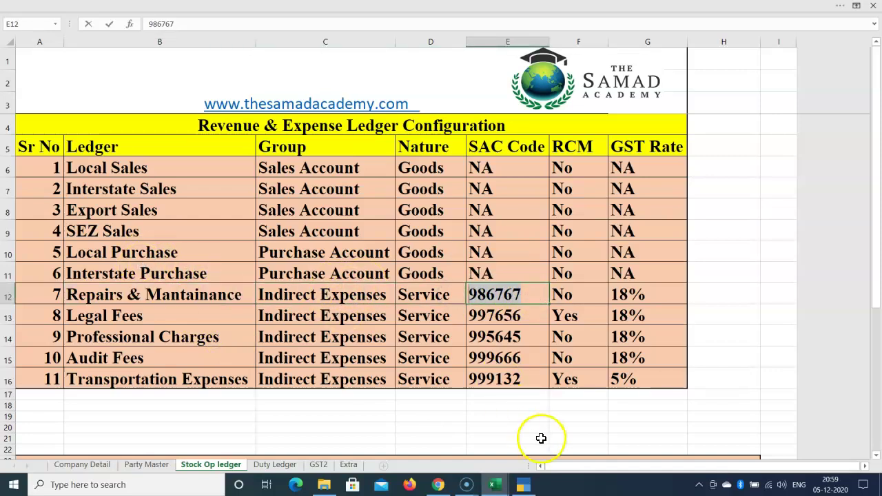
click(522, 482)
key(ctrl+alt+v)
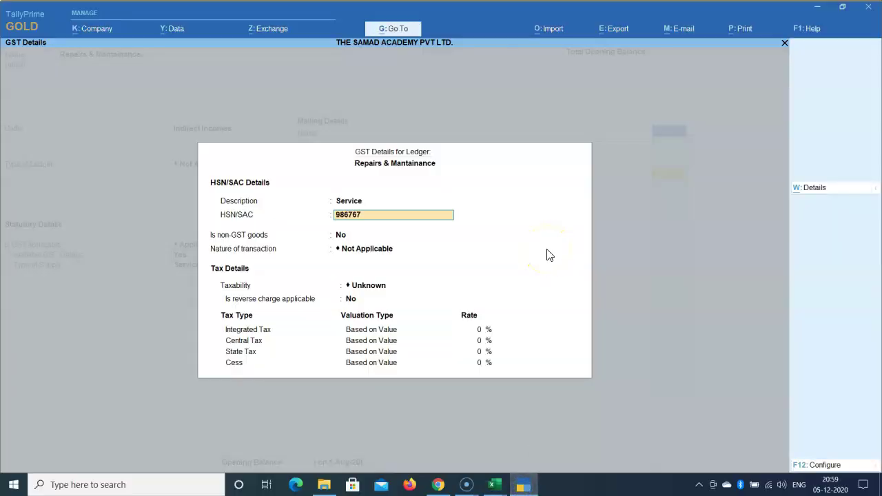
key(Return)
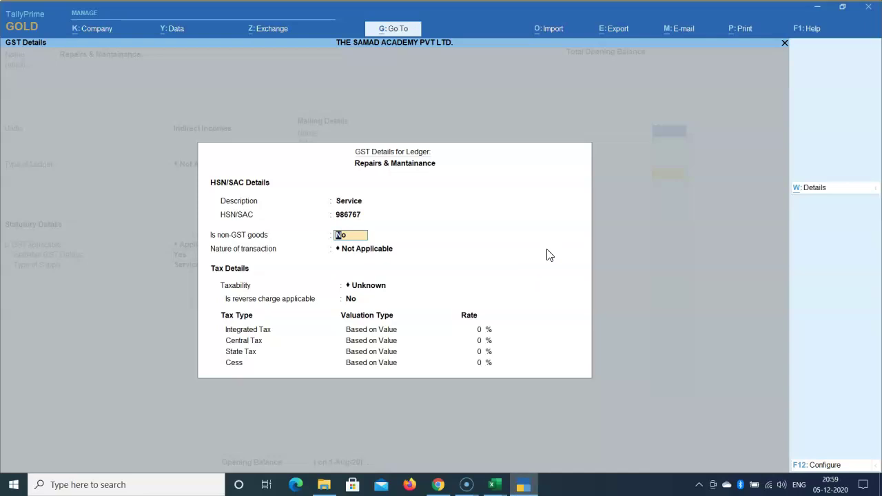
Step: Keep Is non-GST goods set to No and bring up the nature of transaction choices for Repairs & Mantainance
key(Return)
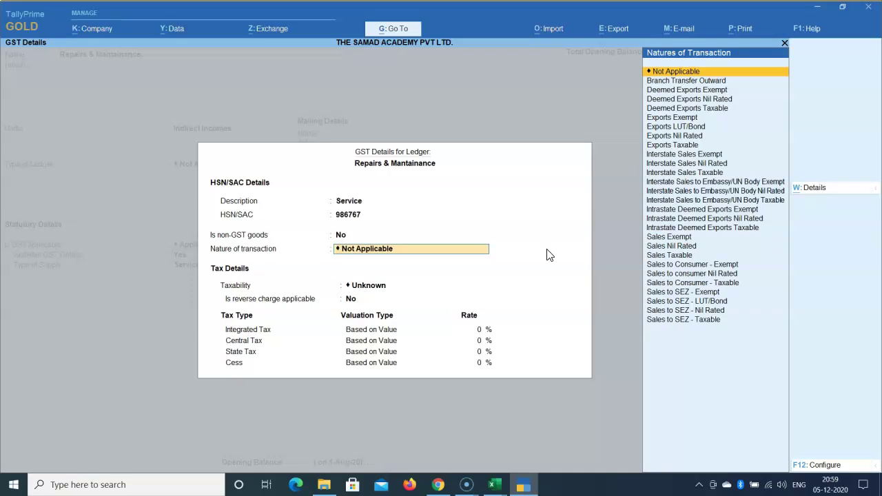
key(BackSpace)
key(Return)
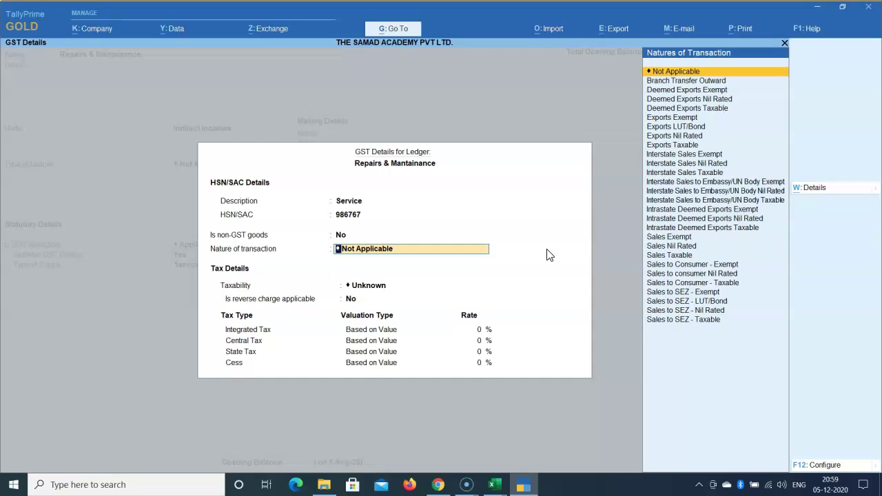